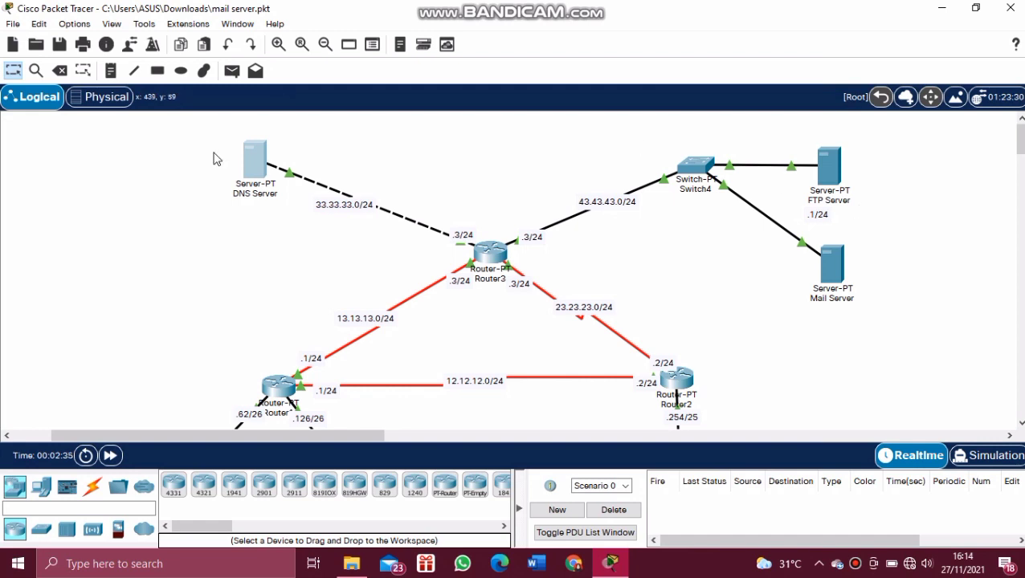
Step: Open the DNS Server's configuration window by selecting its icon in the topology
{"action": "left_click", "coordinate": [256, 165]}
Step: Check the DNS Server's static IP 33.33.33.1 in IP Configuration, then go to its Services page
{"action": "left_click", "coordinate": [413, 50]}
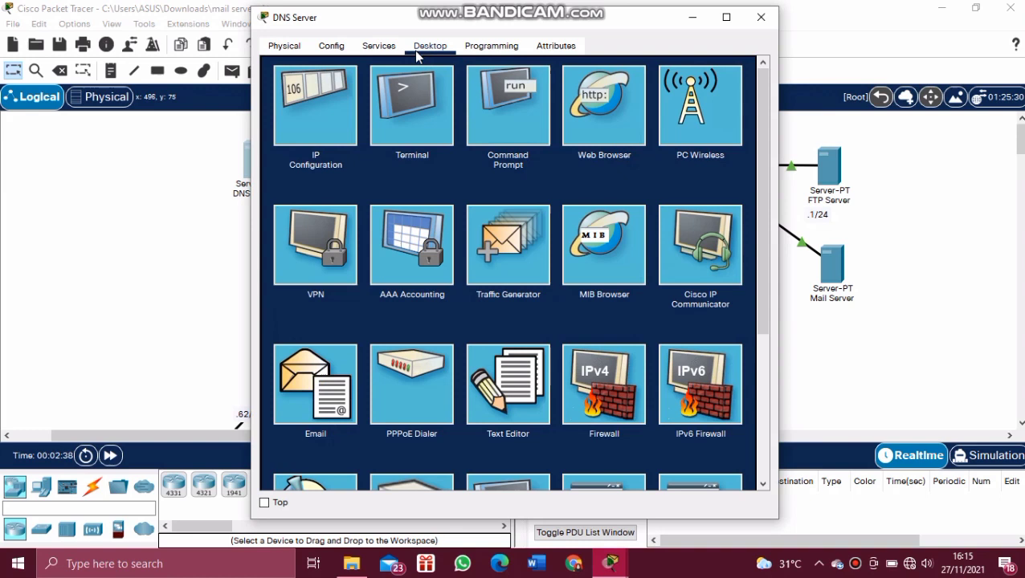
{"action": "left_click", "coordinate": [316, 117]}
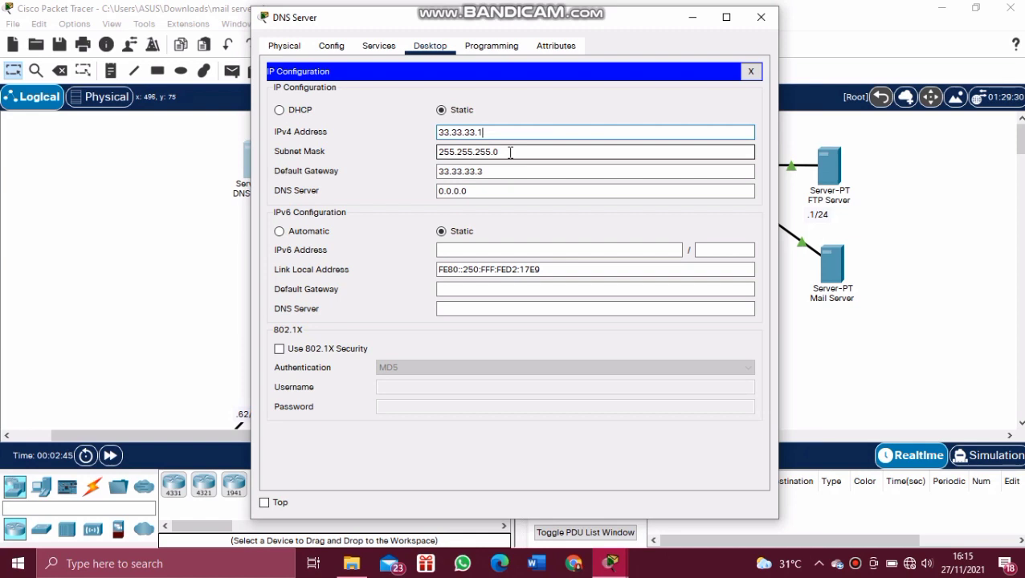
{"action": "left_click", "coordinate": [751, 72]}
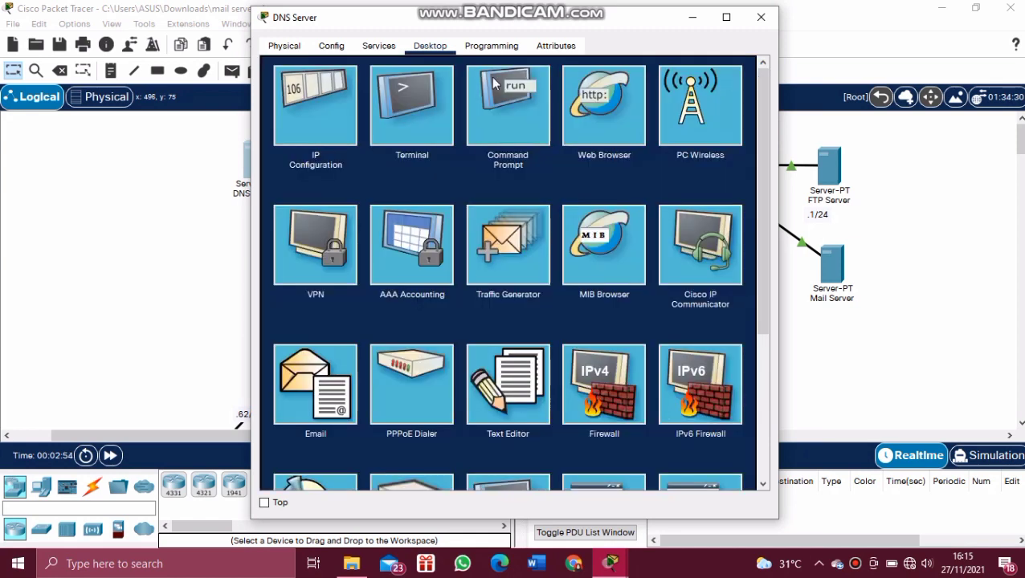
{"action": "left_click", "coordinate": [385, 50]}
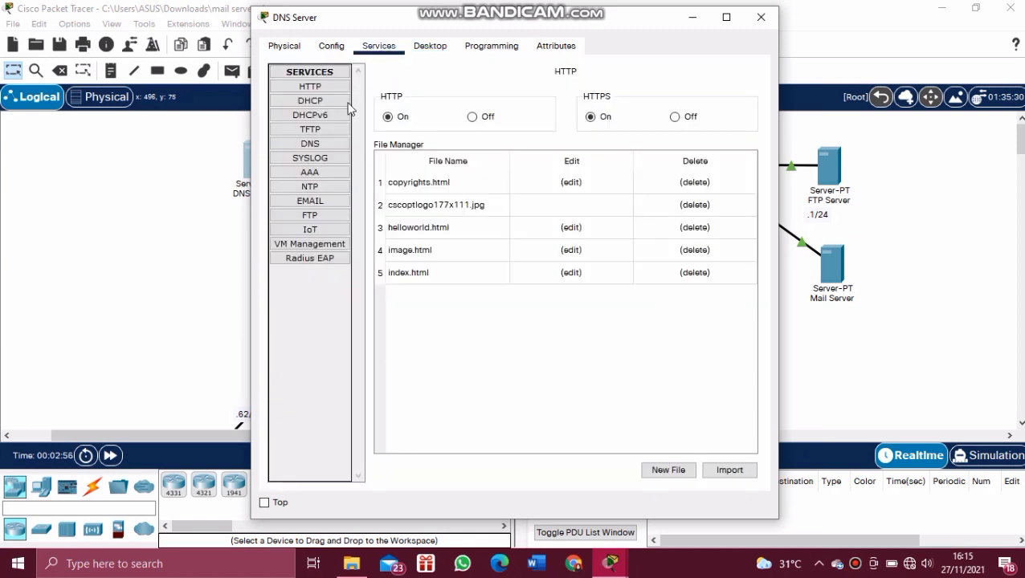
Step: Add a DNS A record mapping mailku.com to 43.43.43.4
{"action": "left_click", "coordinate": [337, 144]}
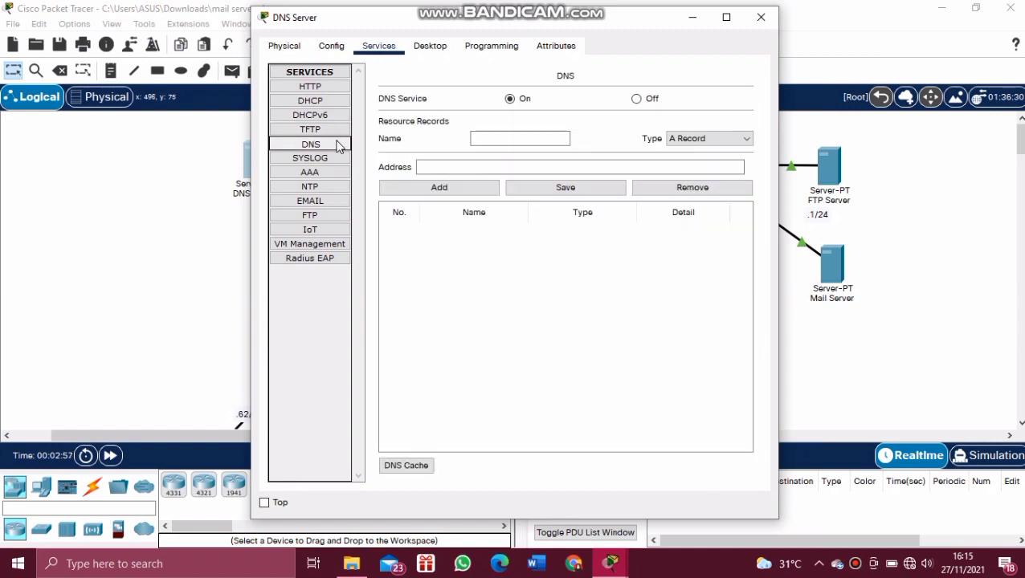
{"action": "left_click", "coordinate": [498, 143]}
{"action": "type", "text": "mailse"}
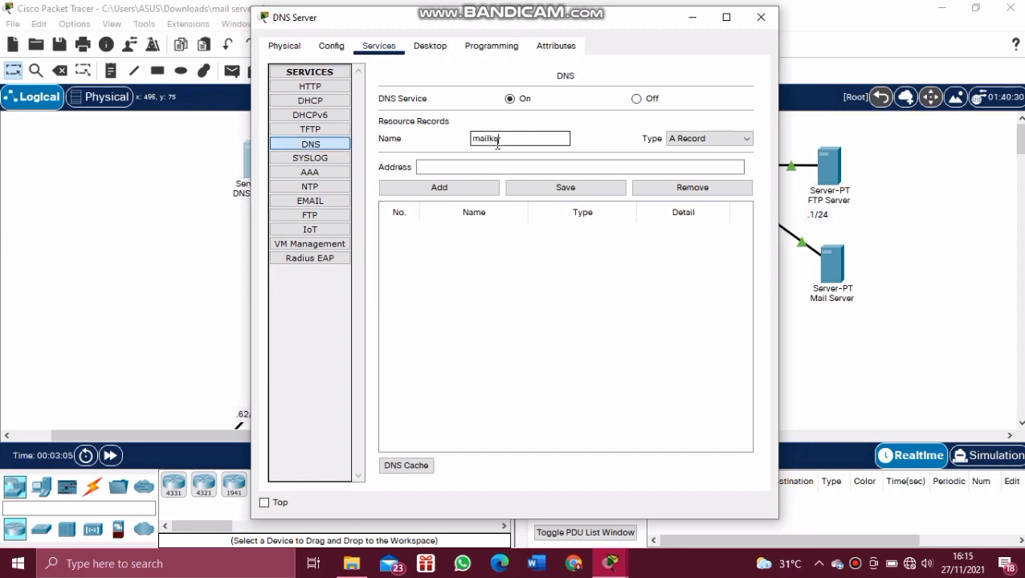
{"action": "type", "text": ".com"}
{"action": "left_click", "coordinate": [514, 169]}
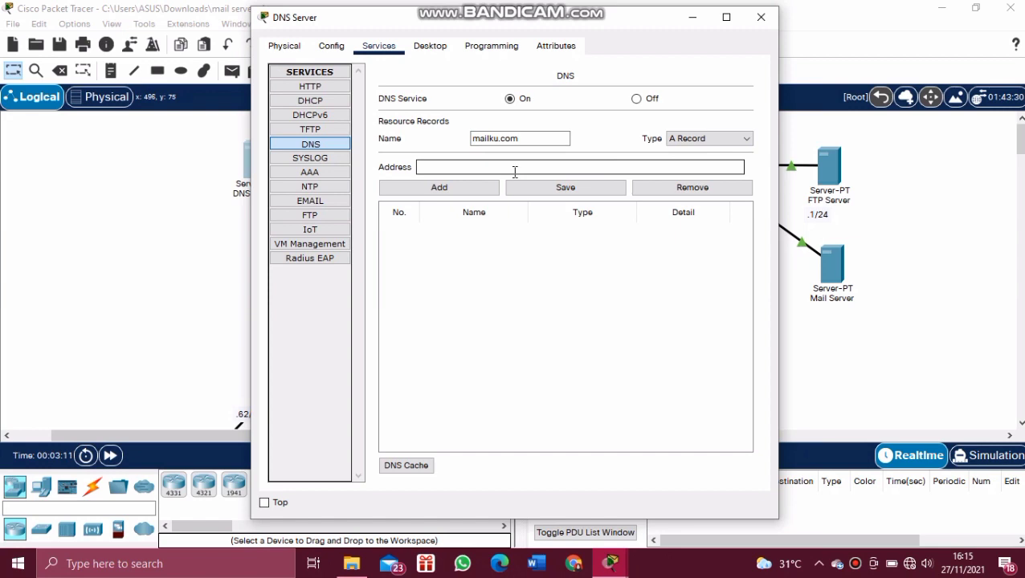
{"action": "type", "text": "43.43.43.4"}
{"action": "left_click", "coordinate": [474, 191]}
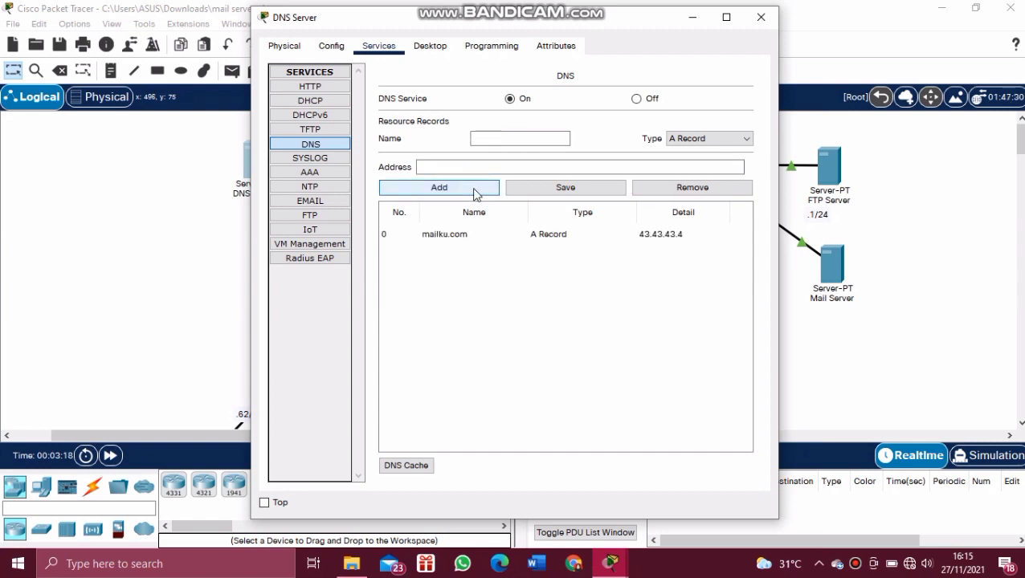
Step: Dismiss the empty-name error and close the DNS Server window
{"action": "left_click", "coordinate": [581, 191]}
{"action": "left_click", "coordinate": [574, 294]}
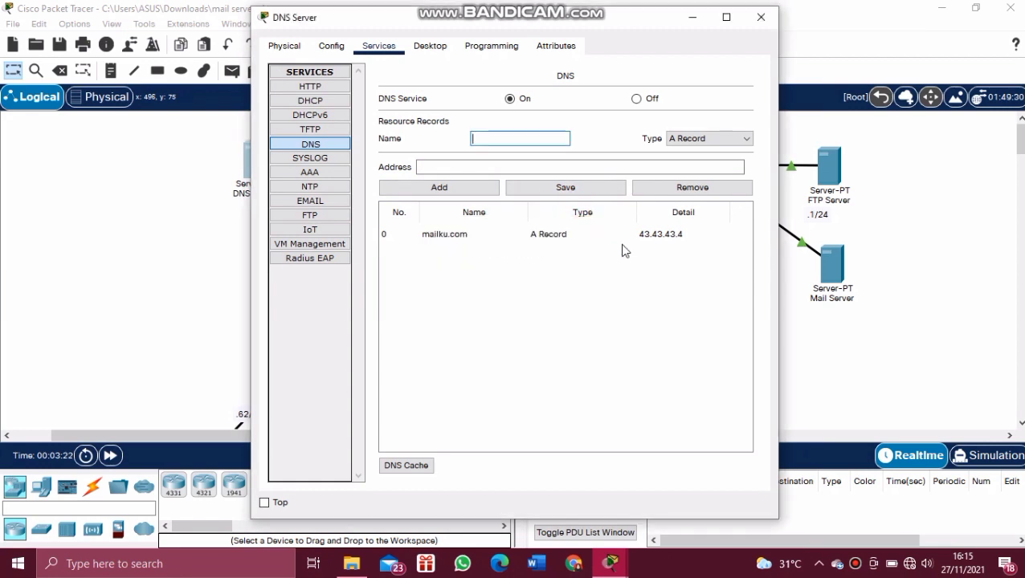
{"action": "left_click", "coordinate": [762, 20]}
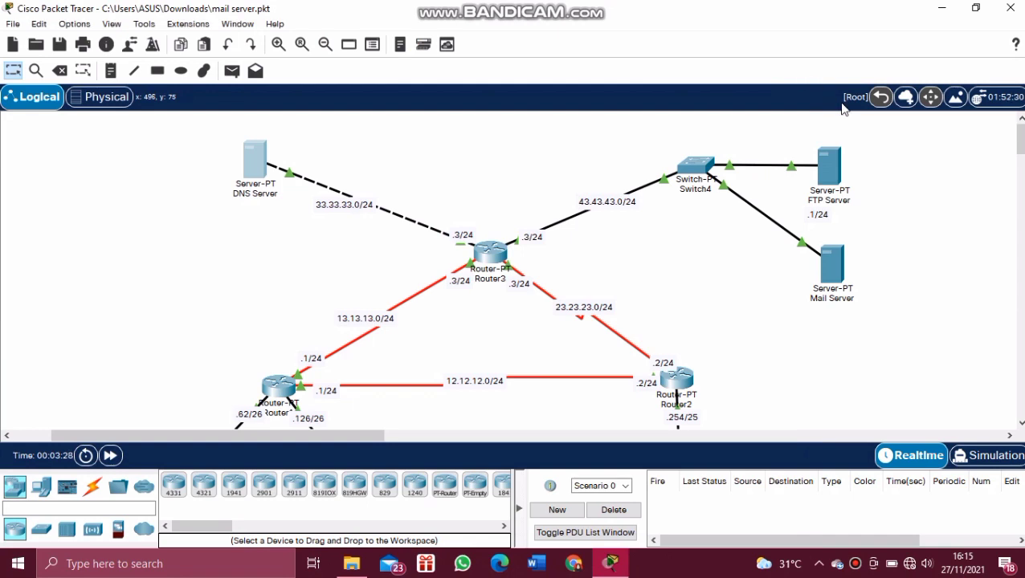
Step: Run nslookup mailku.com from PC1's command prompt
{"action": "left_click_drag", "start_coordinate": [1021, 143], "coordinate": [1021, 181]}
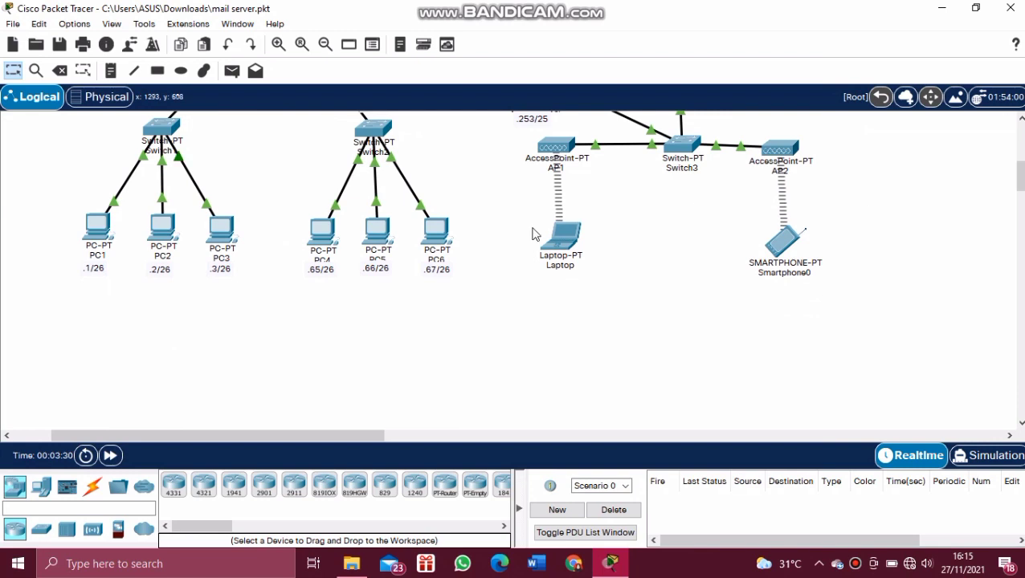
{"action": "left_click", "coordinate": [99, 241]}
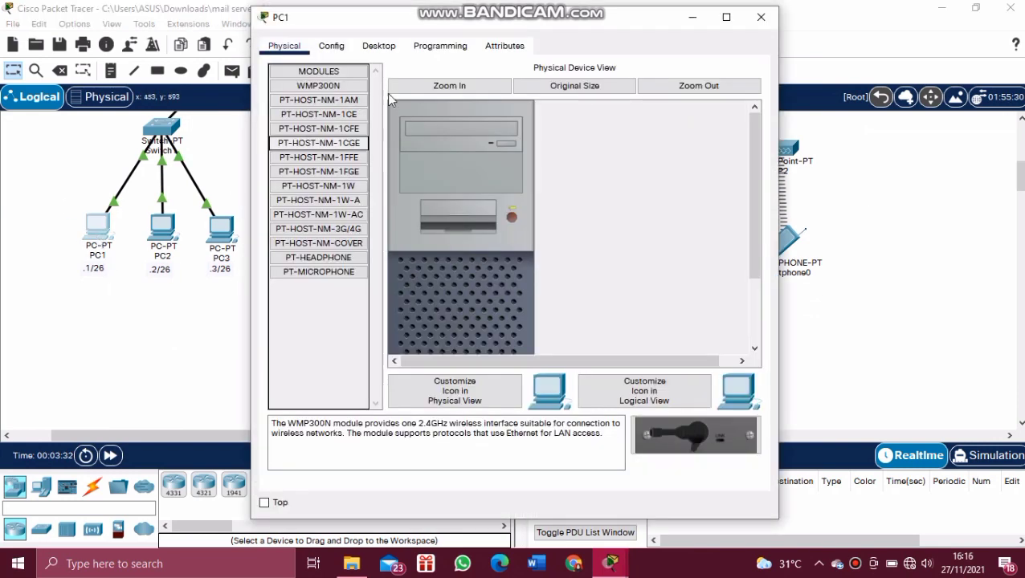
{"action": "left_click", "coordinate": [392, 48]}
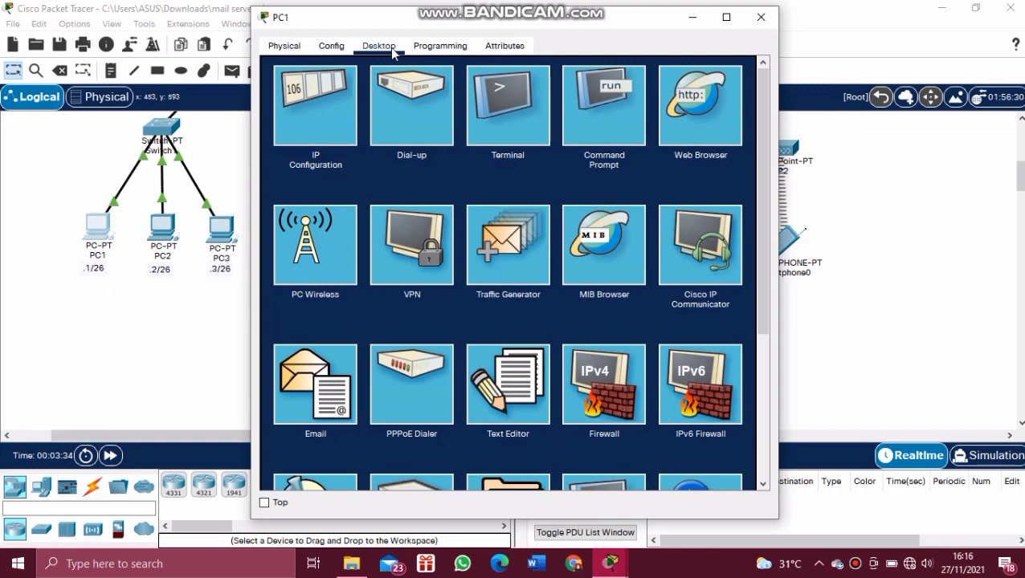
{"action": "left_click", "coordinate": [604, 128]}
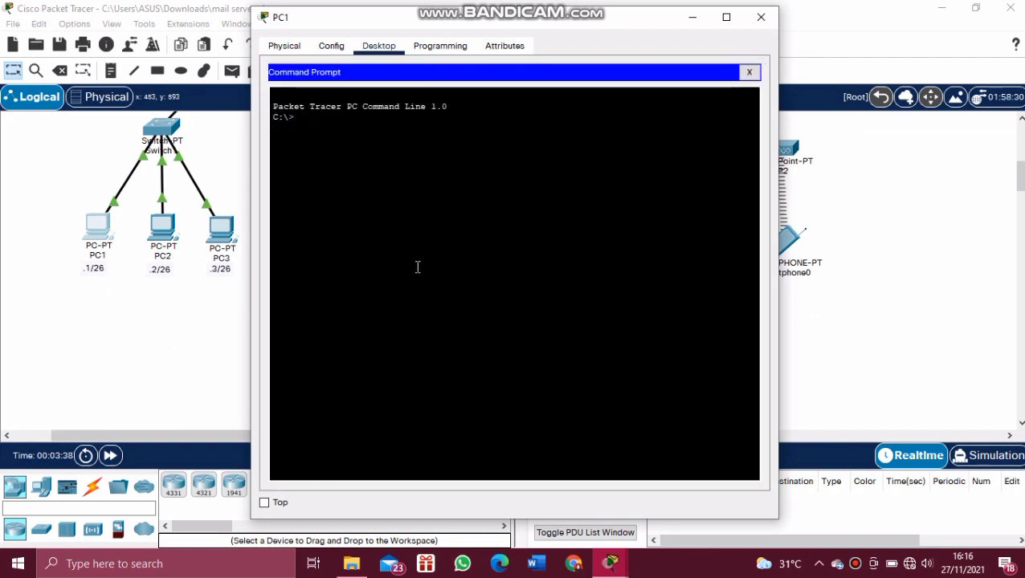
{"action": "type", "text": "nsloo"}
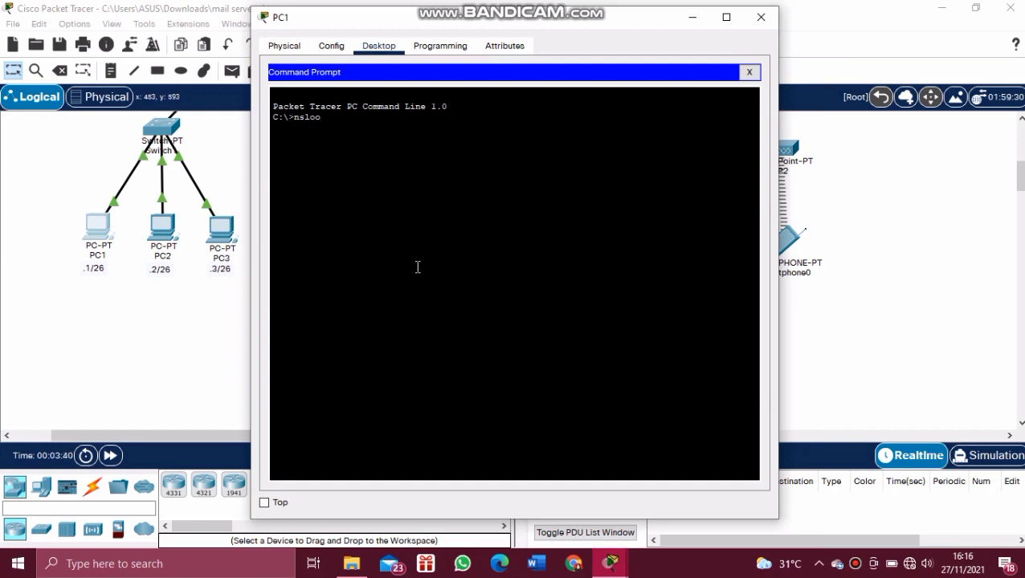
{"action": "type", "text": "kup mailku.com"}
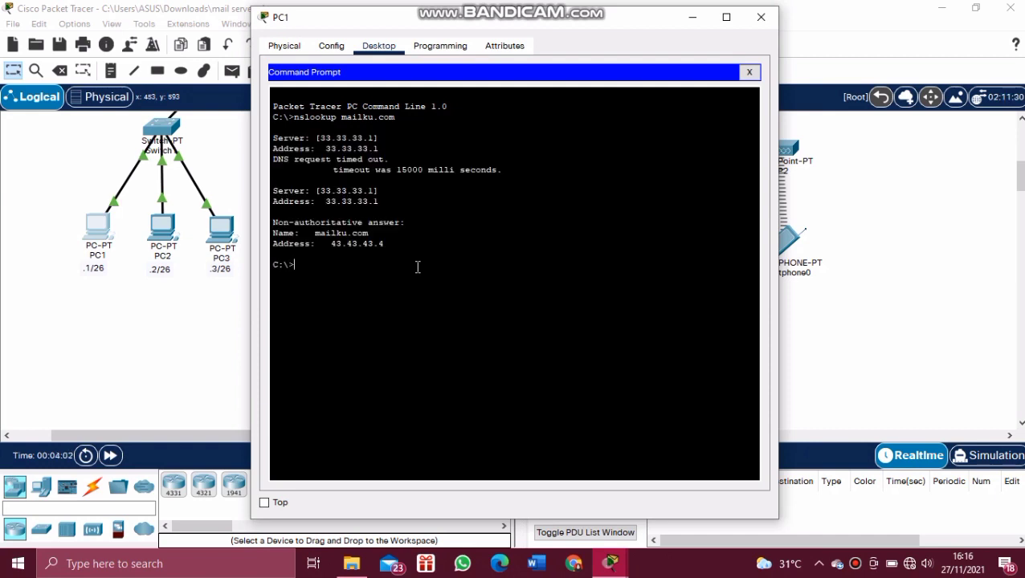
Step: Highlight the DNS server and timeout lines in the output, then close PC1's window
{"action": "left_click_drag", "start_coordinate": [274, 140], "coordinate": [391, 149]}
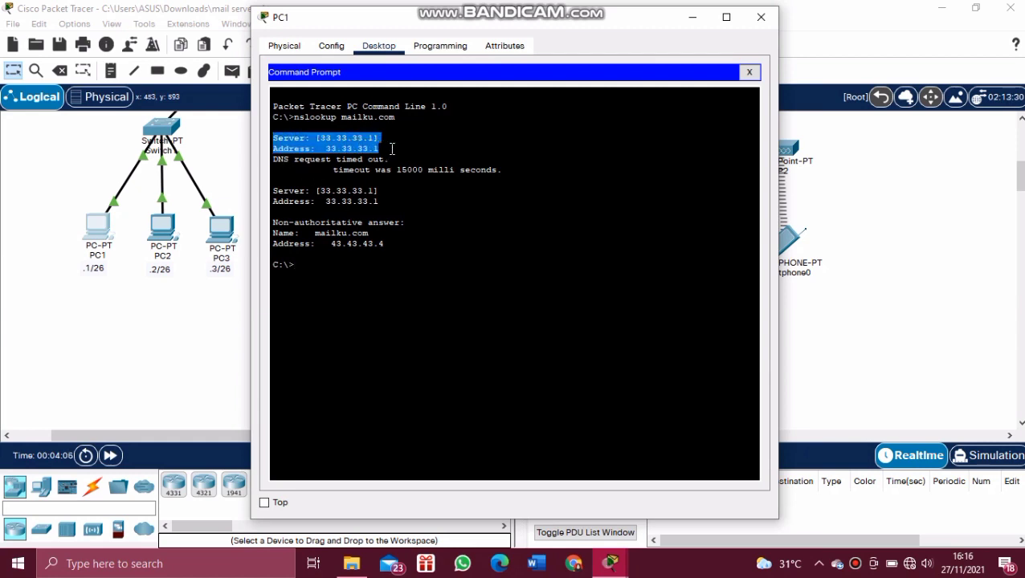
{"action": "left_click", "coordinate": [392, 149]}
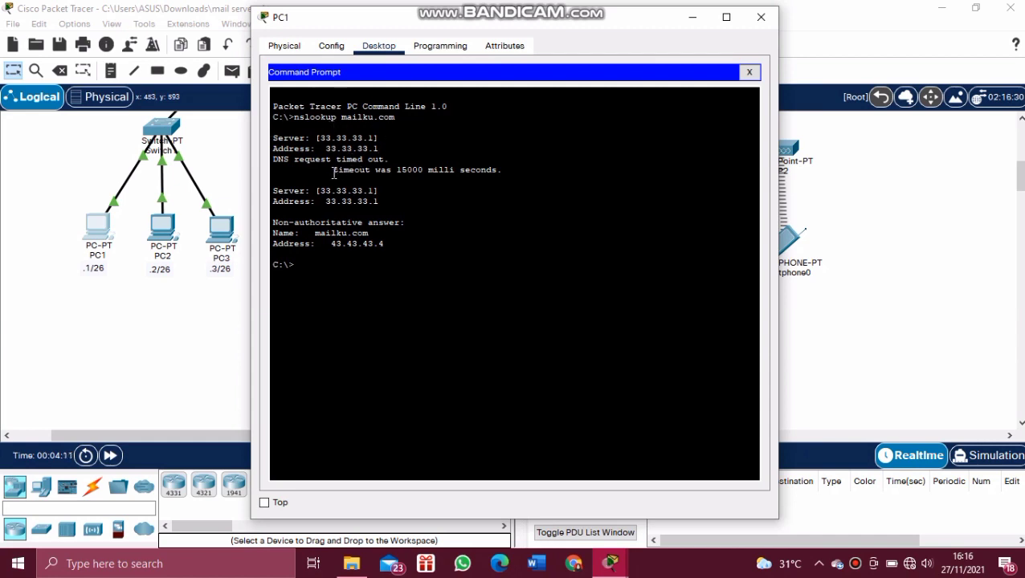
{"action": "left_click_drag", "start_coordinate": [334, 172], "coordinate": [393, 159]}
{"action": "left_click", "coordinate": [299, 160]}
{"action": "left_click", "coordinate": [761, 18]}
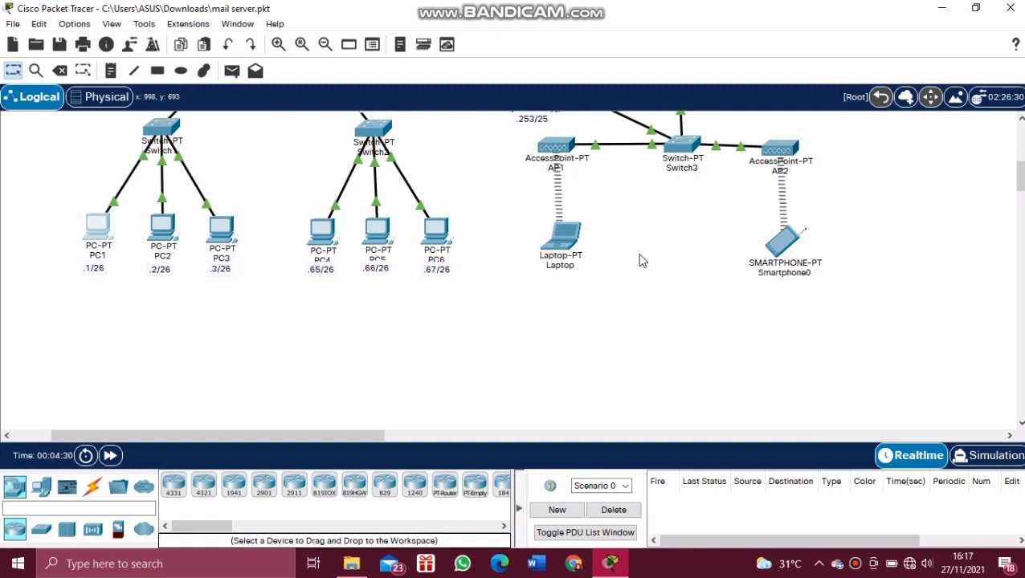
Step: Set the Mail Server's EMAIL domain name to mailku.com
{"action": "left_click_drag", "start_coordinate": [1020, 187], "coordinate": [1021, 149]}
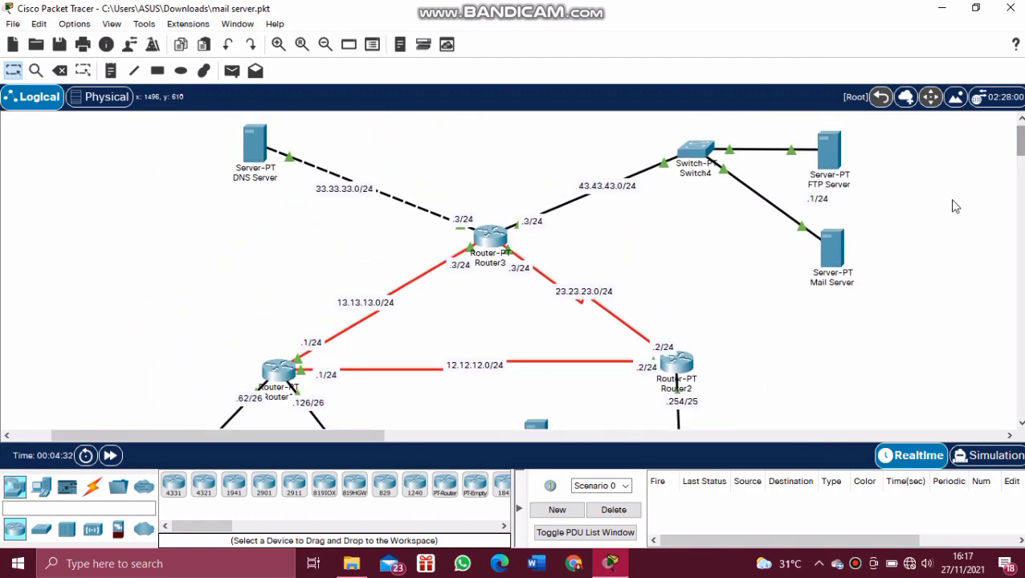
{"action": "left_click", "coordinate": [832, 249]}
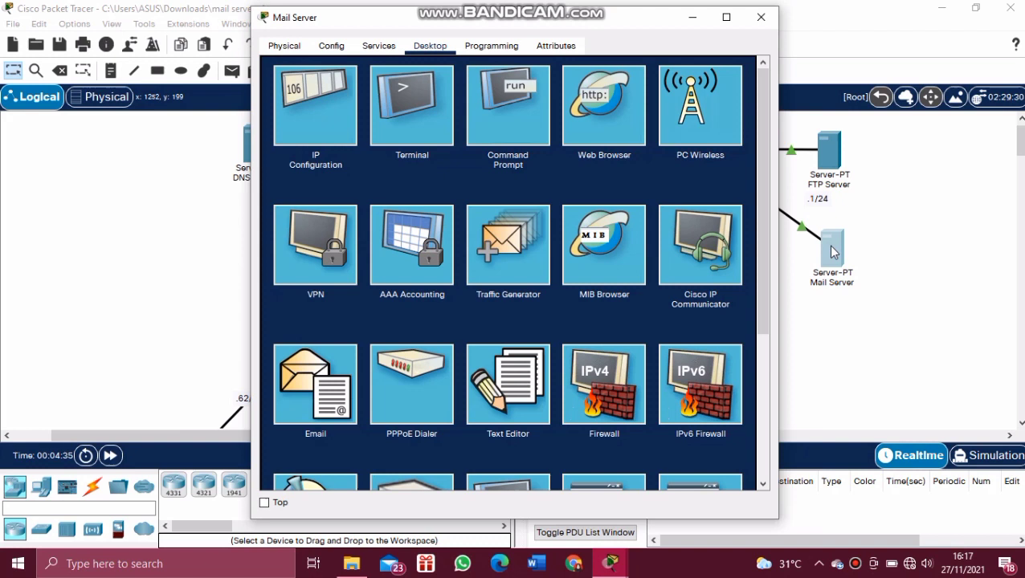
{"action": "left_click", "coordinate": [392, 48]}
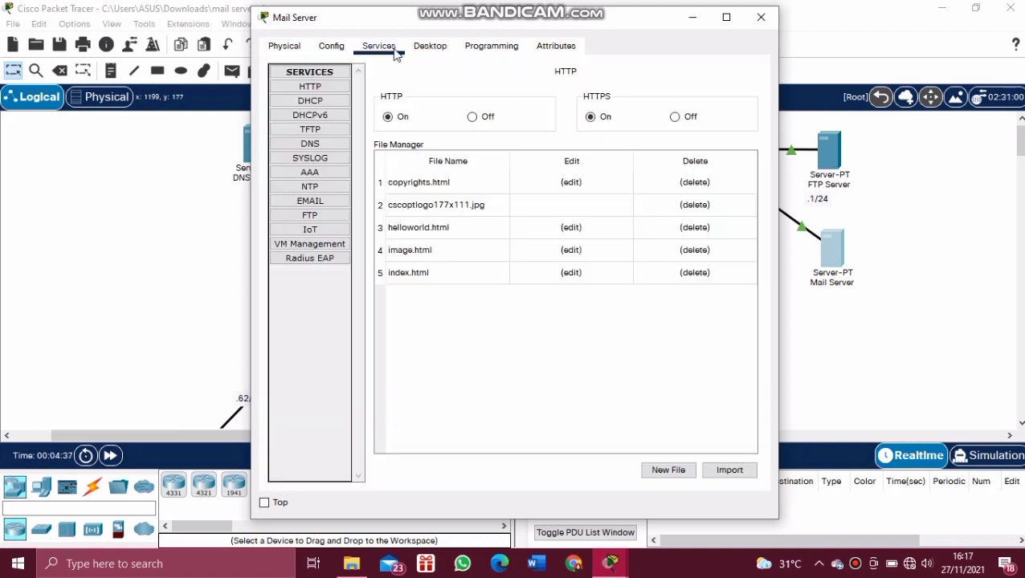
{"action": "left_click", "coordinate": [327, 205]}
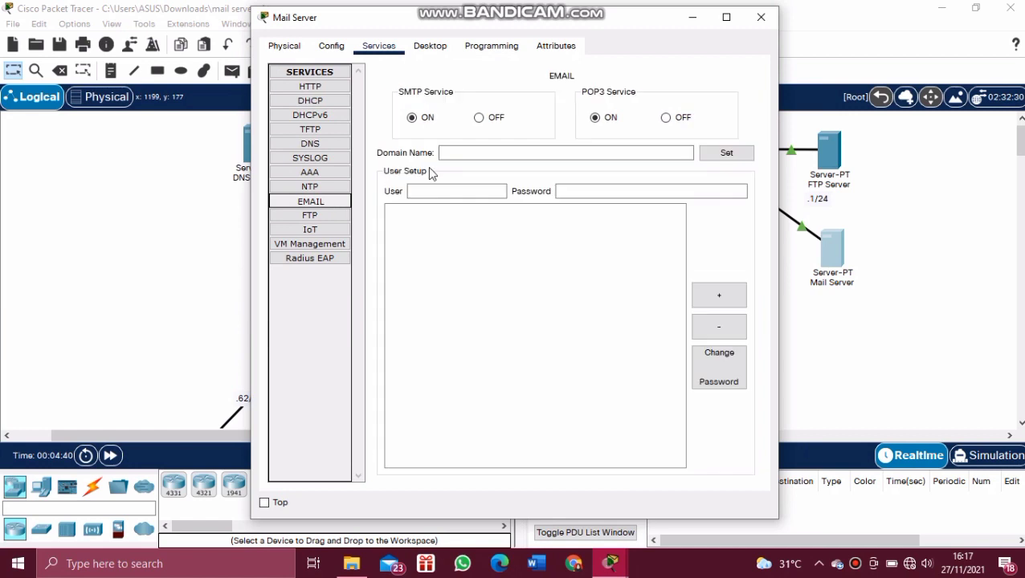
{"action": "left_click", "coordinate": [460, 156]}
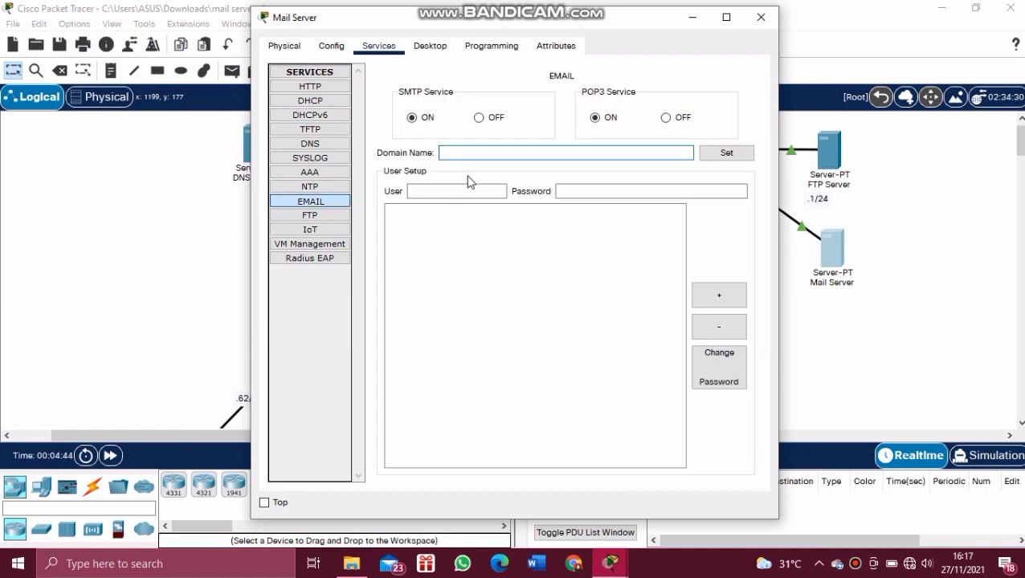
{"action": "type", "text": "mailku.com"}
{"action": "left_click", "coordinate": [725, 160]}
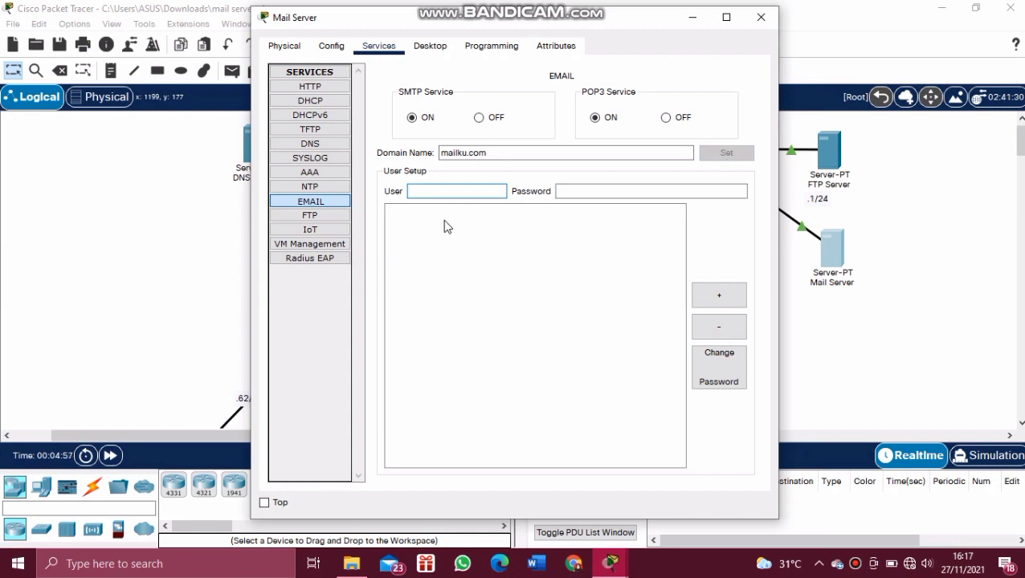
Step: Add mail accounts user1 and user2, each with its password
{"action": "type", "text": "user1"}
{"action": "left_click", "coordinate": [579, 193]}
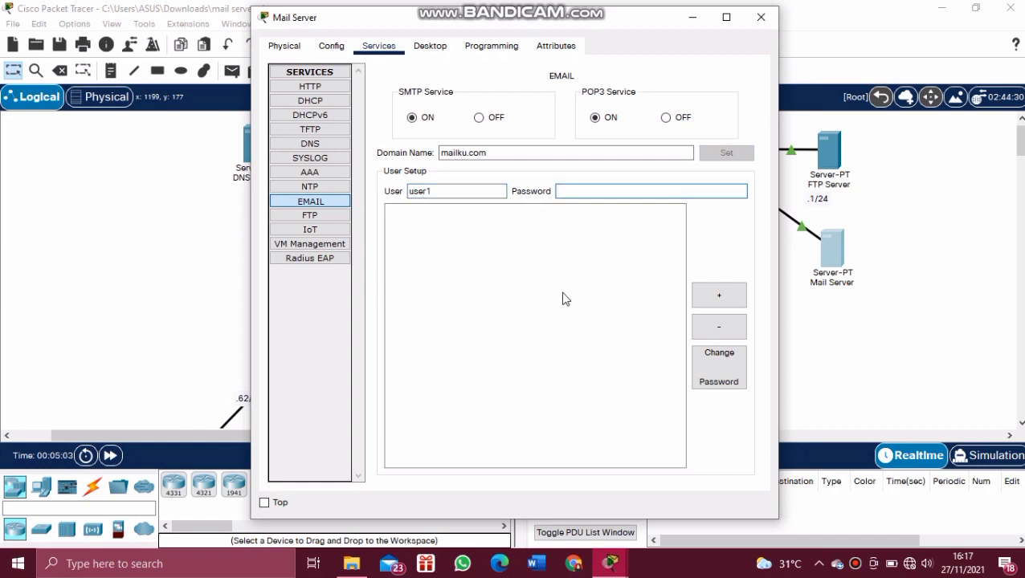
{"action": "type", "text": "user1"}
{"action": "left_click", "coordinate": [719, 297]}
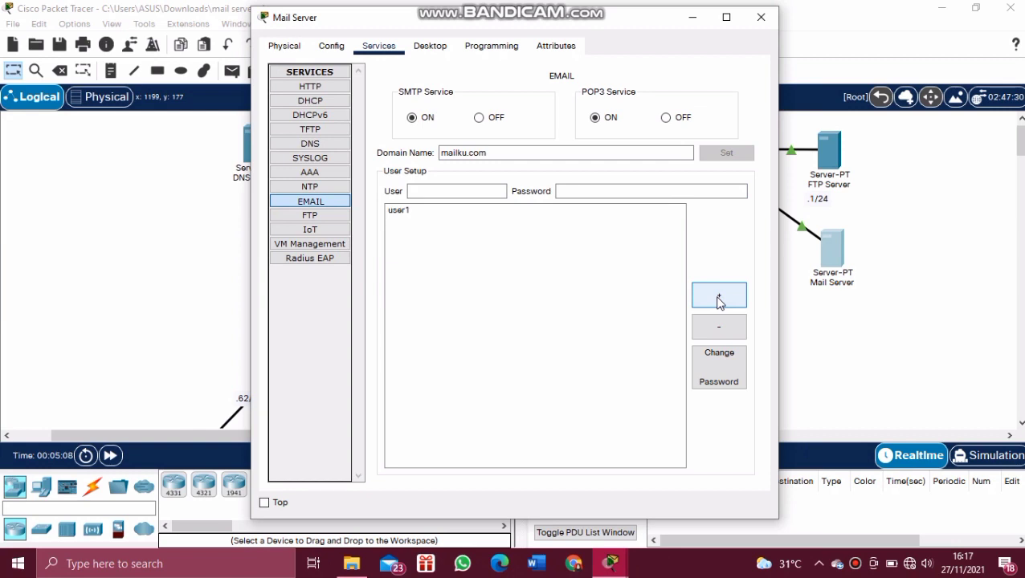
{"action": "left_click", "coordinate": [459, 191]}
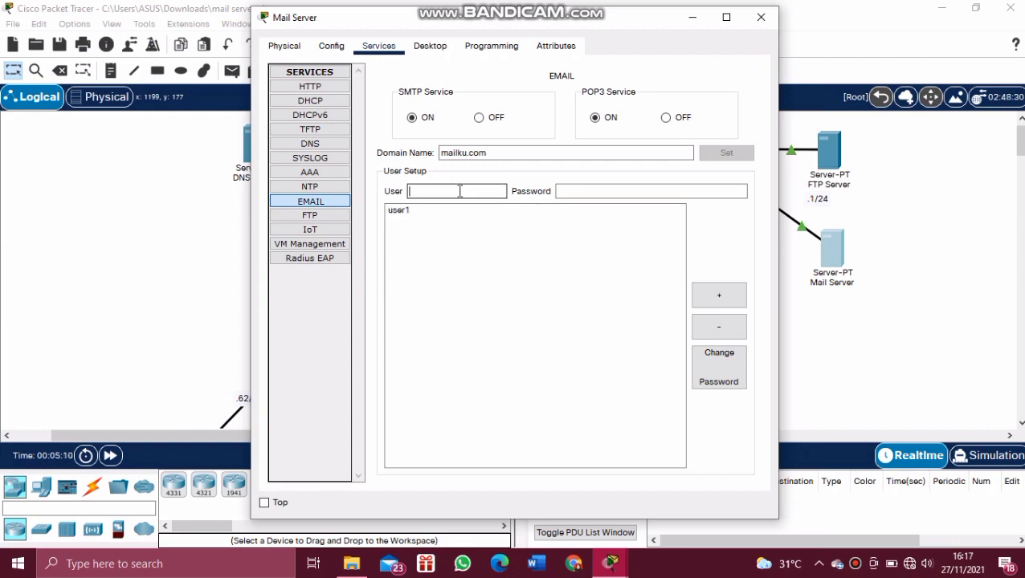
{"action": "type", "text": "user2"}
{"action": "left_click", "coordinate": [580, 193]}
{"action": "type", "text": "user2"}
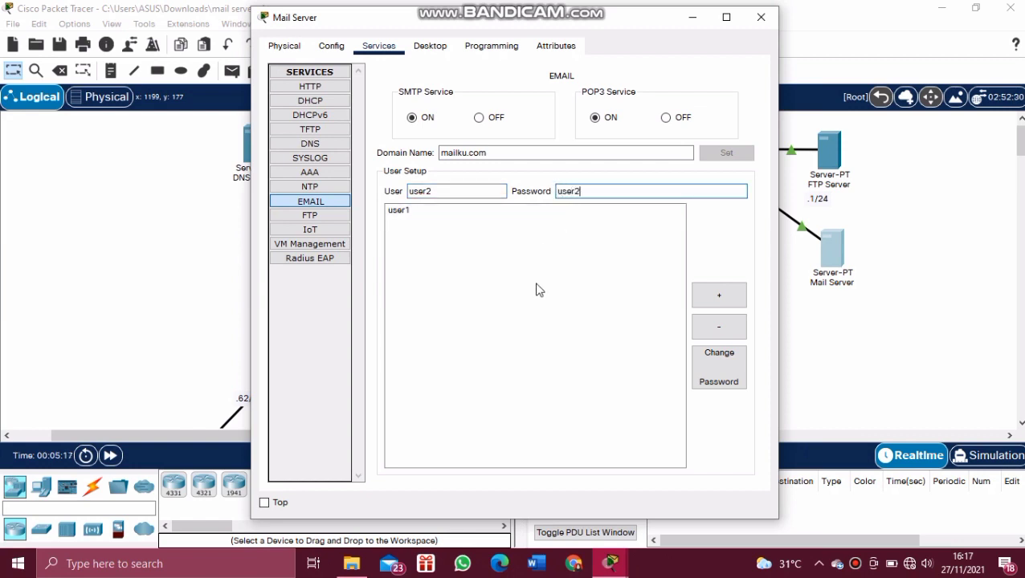
{"action": "left_click", "coordinate": [732, 299]}
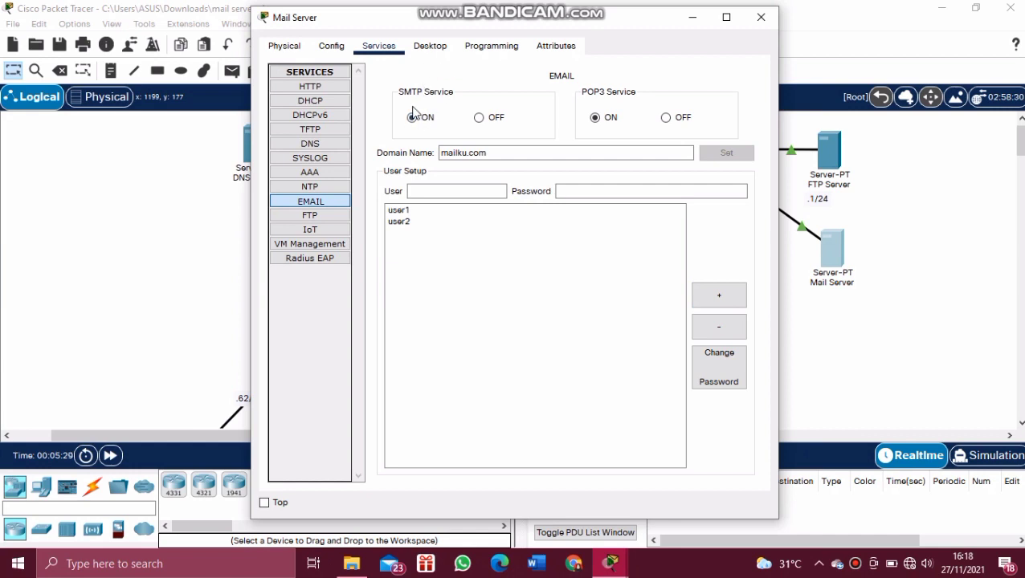
Step: Give the Mail Server IPv4 address 43.43.43.4 with subnet mask 255.255.255.0
{"action": "left_click", "coordinate": [430, 47]}
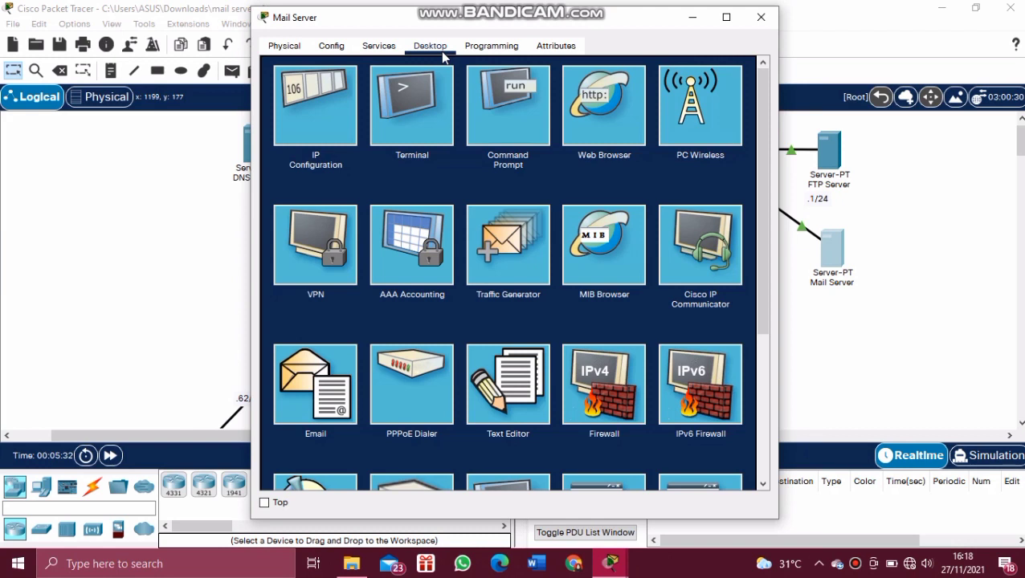
{"action": "left_click", "coordinate": [329, 111]}
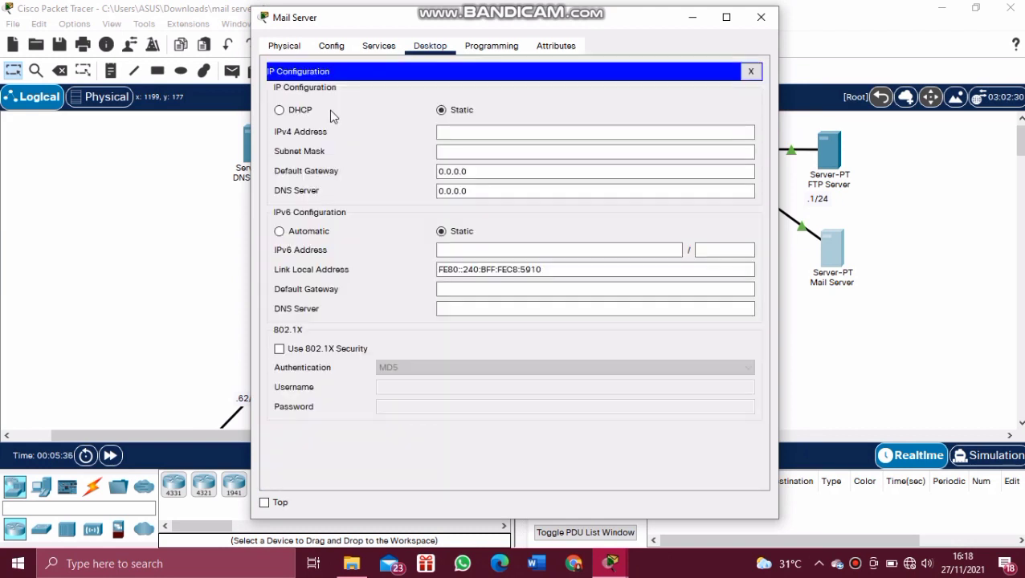
{"action": "left_click", "coordinate": [441, 134]}
{"action": "left_click", "coordinate": [440, 134]}
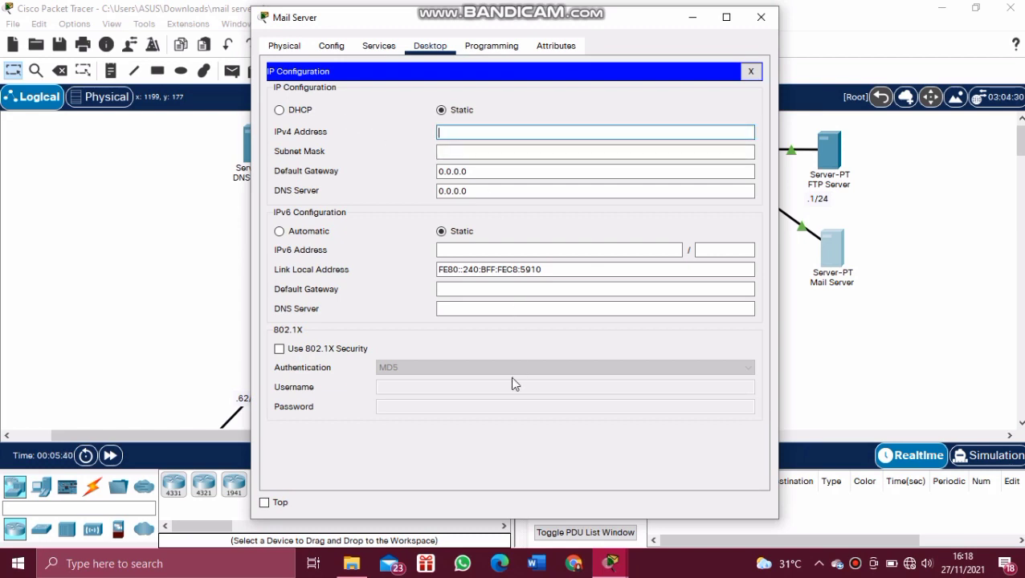
{"action": "type", "text": "43.43.43.4"}
{"action": "left_click", "coordinate": [478, 152]}
{"action": "left_click_drag", "start_coordinate": [478, 152], "coordinate": [457, 151]}
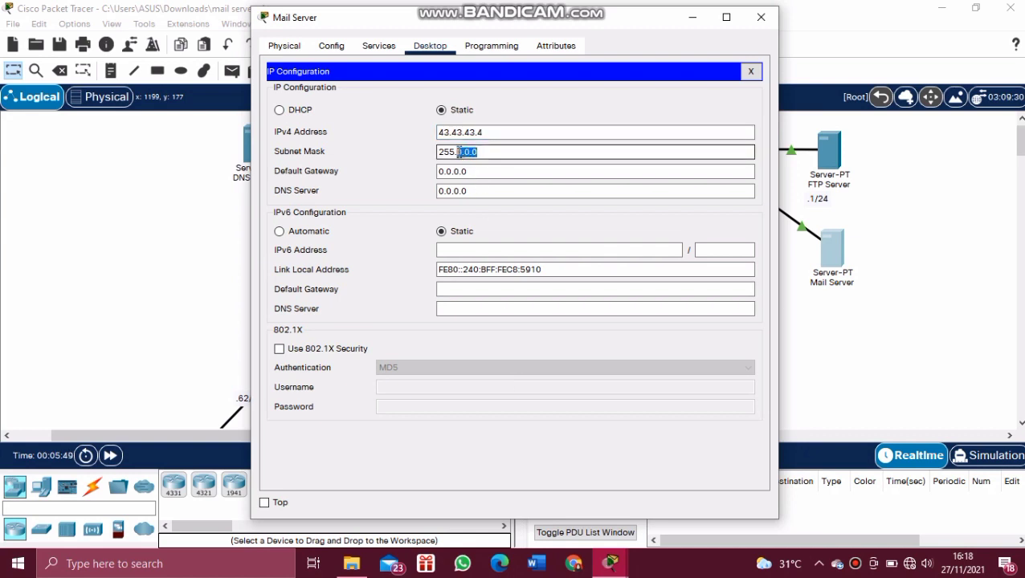
{"action": "key", "text": "BackSpace"}
{"action": "type", "text": "255.255.0"}
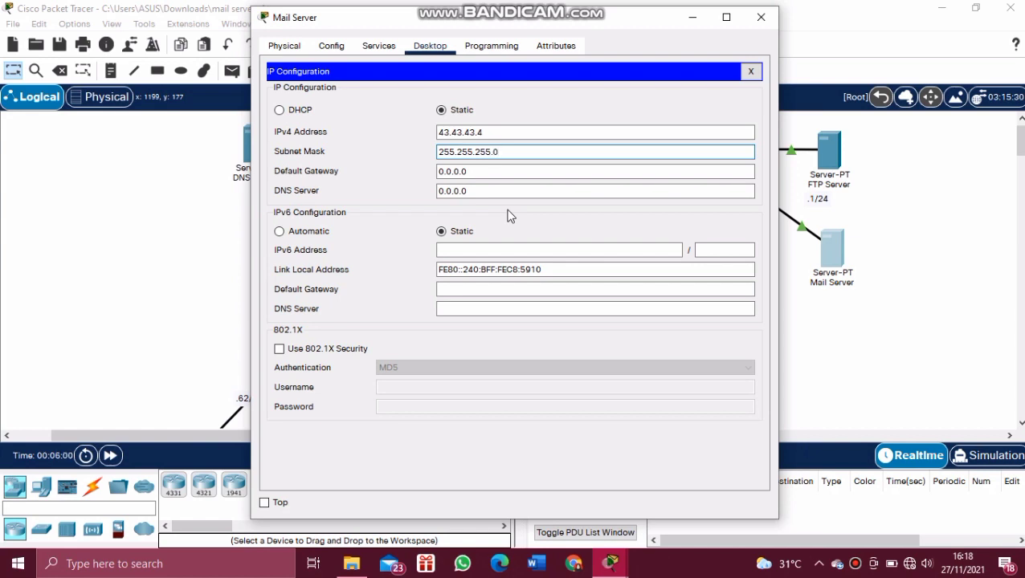
Step: Set the Mail Server's default gateway to 43.43.43.3 and DNS server to 33.33.33.1
{"action": "left_click", "coordinate": [482, 172]}
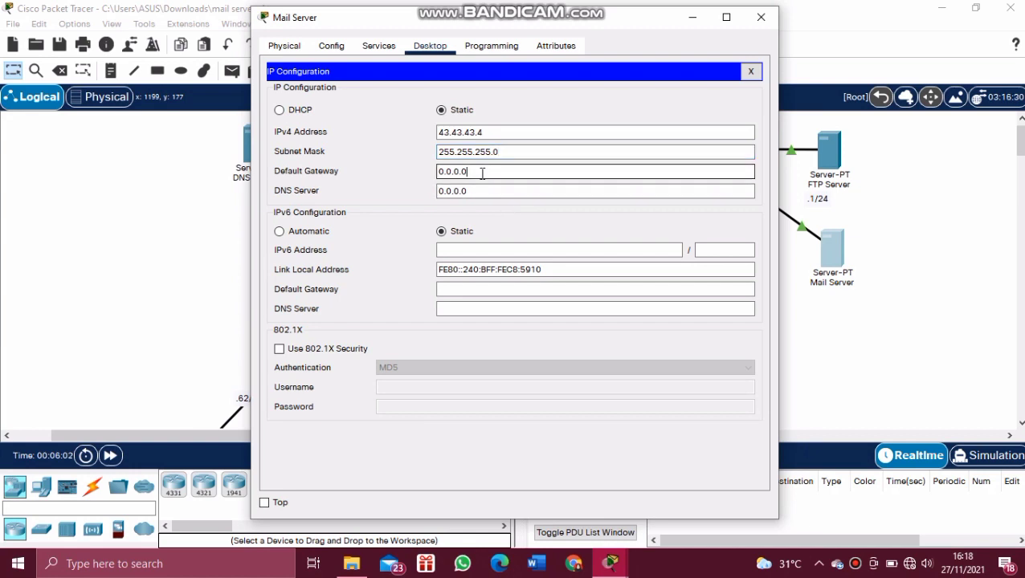
{"action": "left_click_drag", "start_coordinate": [482, 174], "coordinate": [431, 171]}
{"action": "key", "text": "BackSpace"}
{"action": "type", "text": "43.43"}
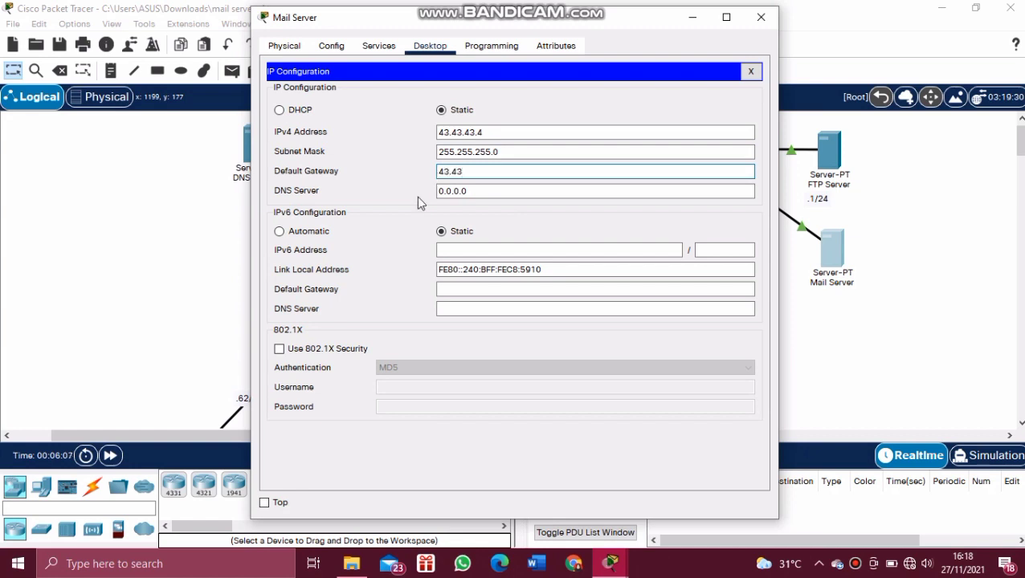
{"action": "type", "text": ".43.3"}
{"action": "left_click", "coordinate": [479, 190]}
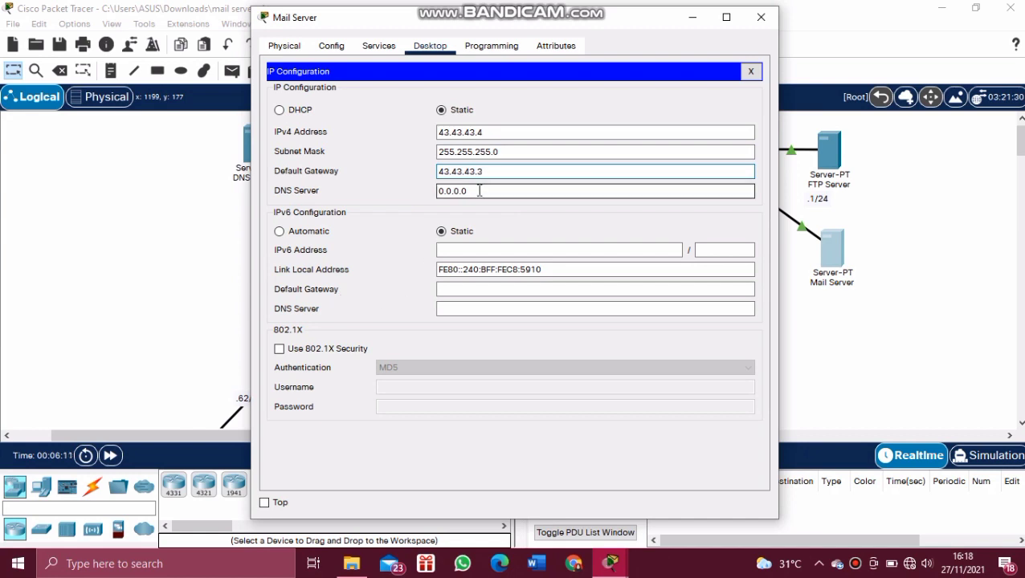
{"action": "left_click_drag", "start_coordinate": [479, 191], "coordinate": [426, 194]}
{"action": "key", "text": "BackSpace"}
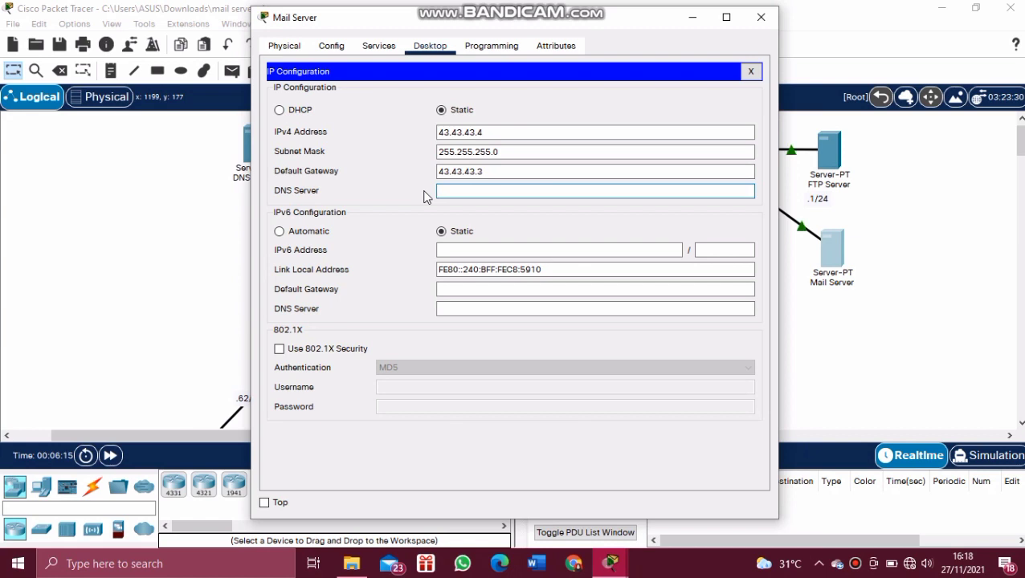
{"action": "type", "text": "33.33.33.1"}
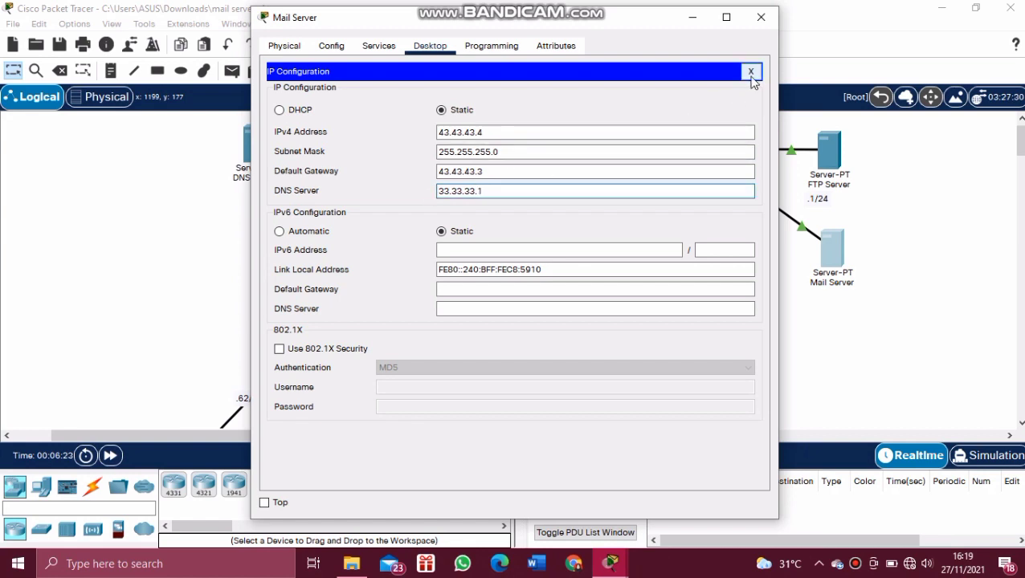
Step: Close the Mail Server window and open PC1's window from the topology
{"action": "left_click", "coordinate": [755, 20]}
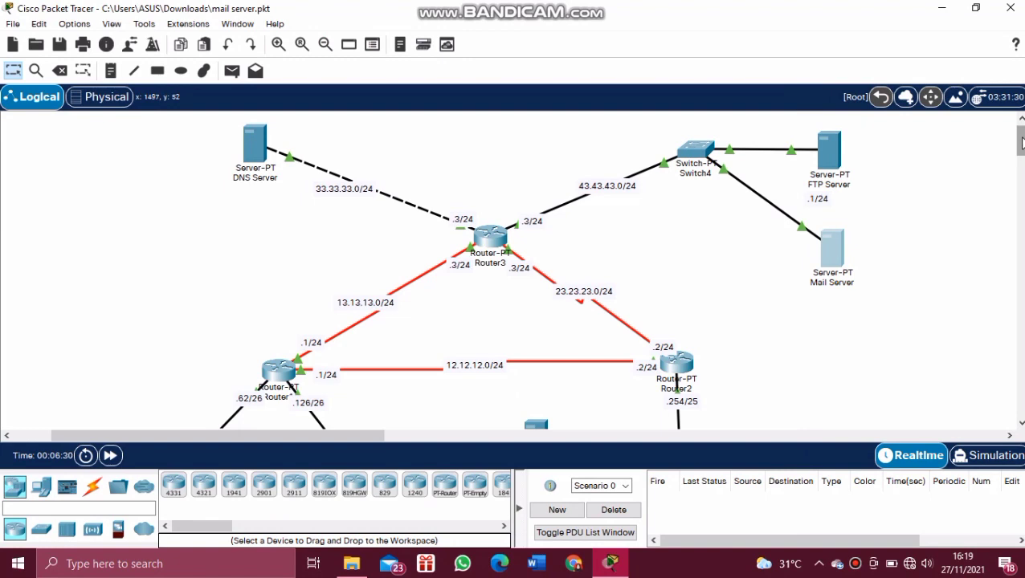
{"action": "left_click_drag", "start_coordinate": [1022, 142], "coordinate": [1022, 172]}
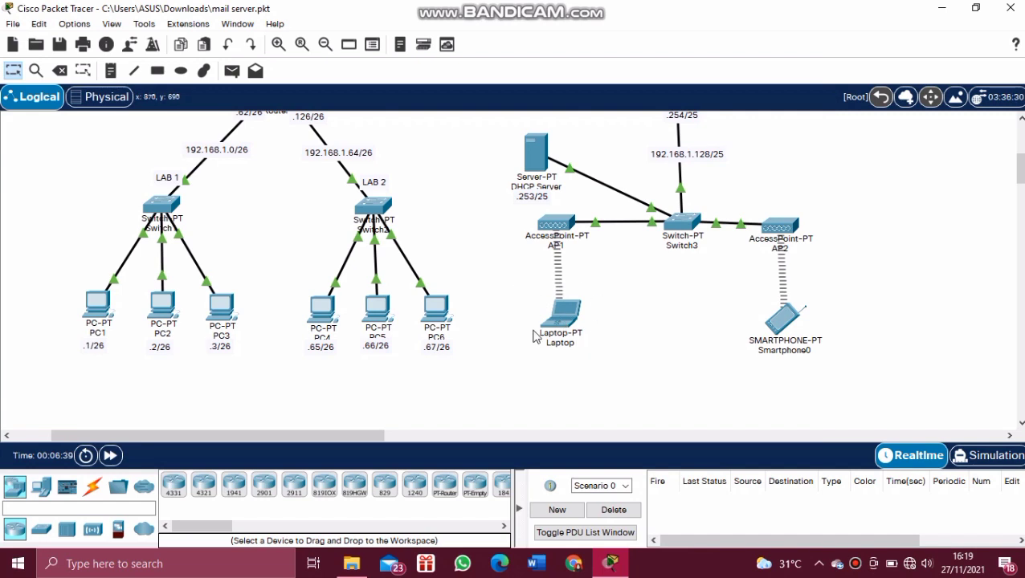
{"action": "left_click", "coordinate": [95, 305]}
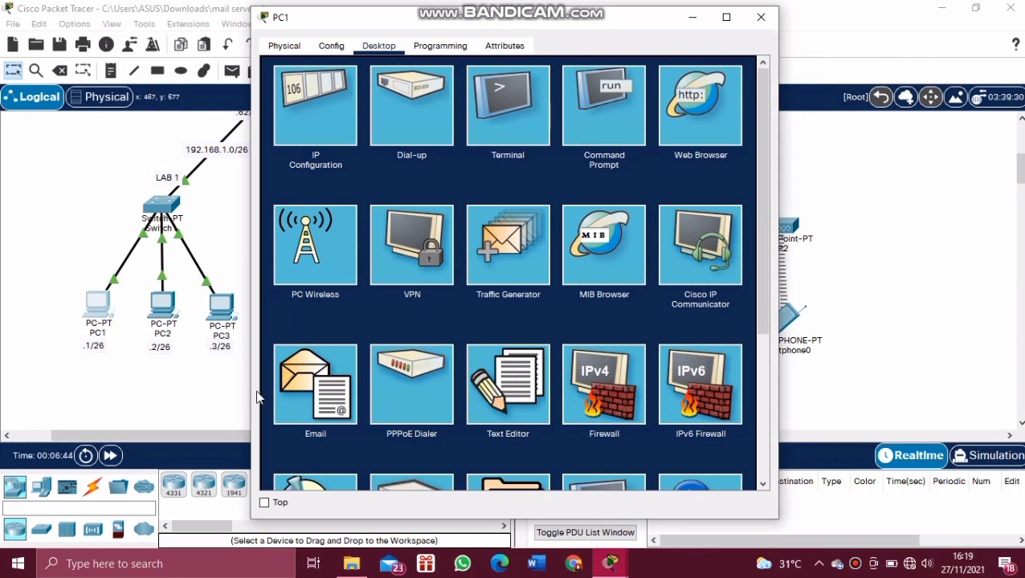
Step: Open PC1's Email Configure Mail form and clear all existing account fields
{"action": "left_click", "coordinate": [299, 384]}
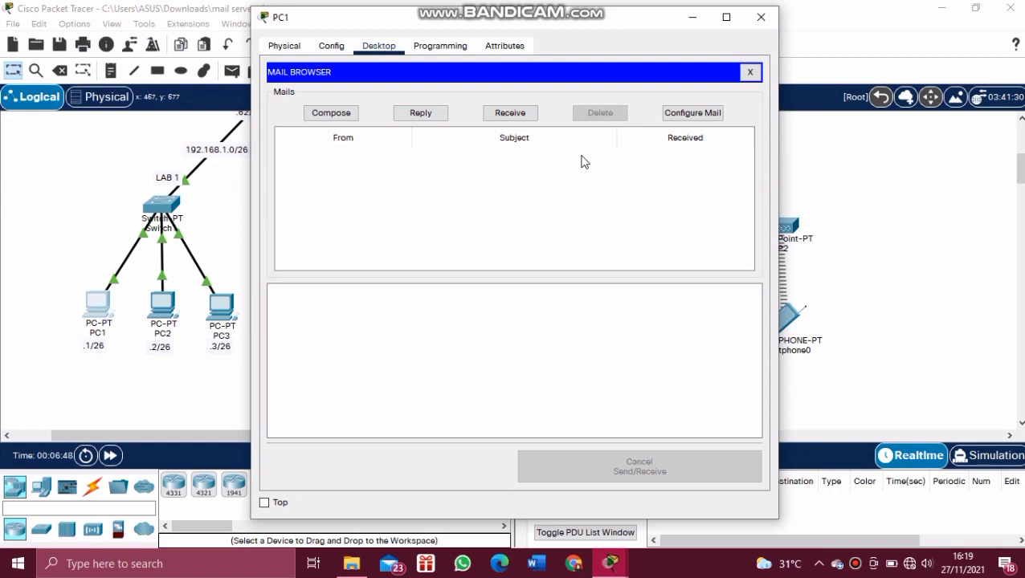
{"action": "left_click", "coordinate": [686, 112]}
{"action": "left_click", "coordinate": [689, 297]}
{"action": "left_click", "coordinate": [447, 110]}
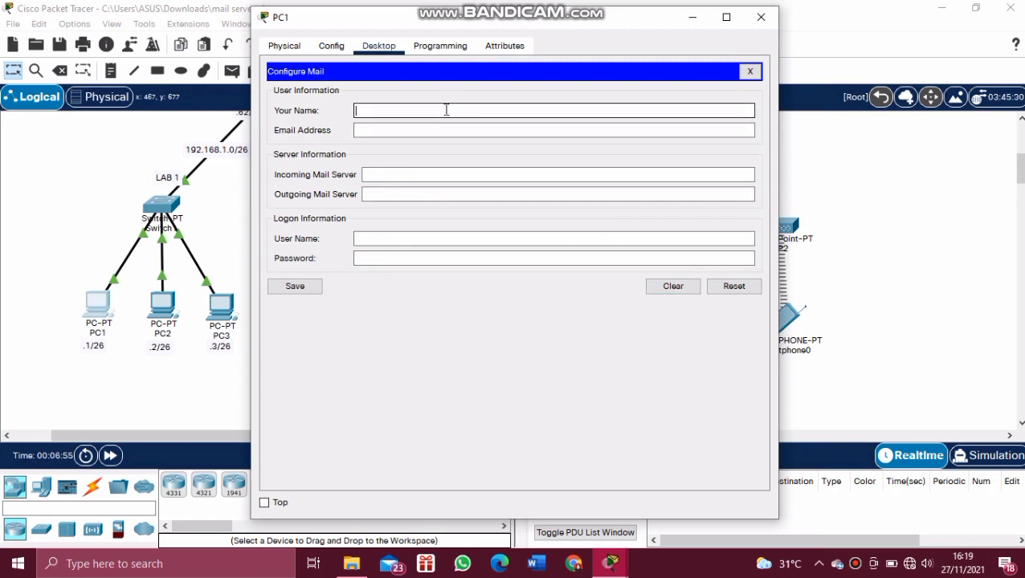
Step: Enter user1 as the name, user1's mailku.com e-mail address, and incoming server mailku.com
{"action": "type", "text": "user1"}
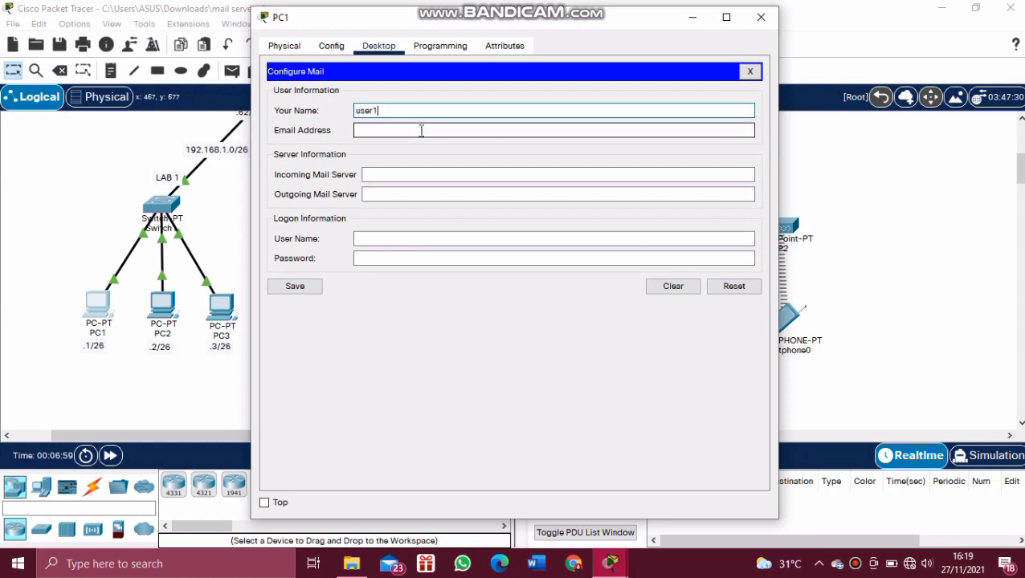
{"action": "left_click", "coordinate": [421, 130]}
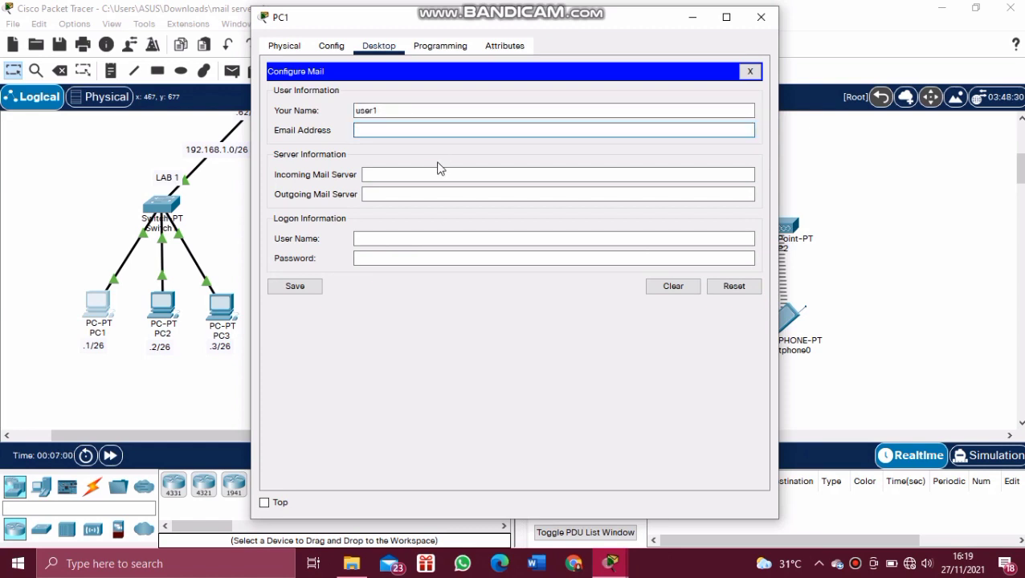
{"action": "type", "text": "user1@mailku.com"}
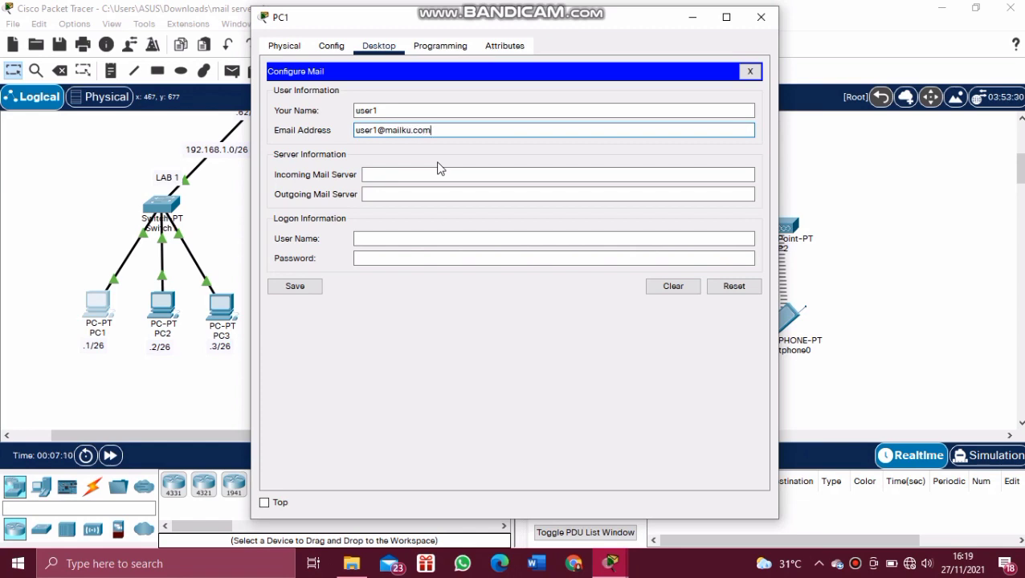
{"action": "left_click", "coordinate": [423, 172]}
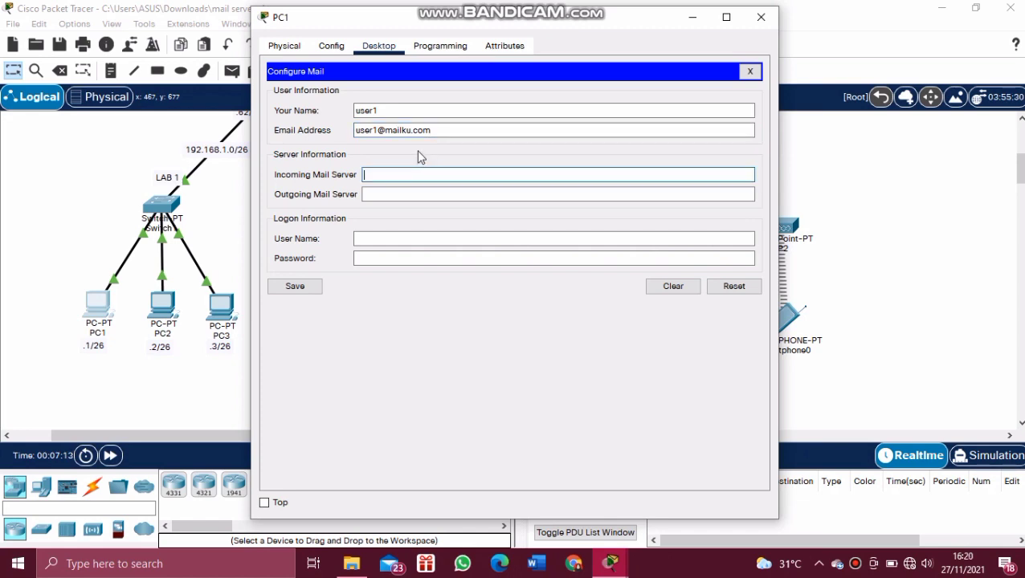
{"action": "type", "text": "user1"}
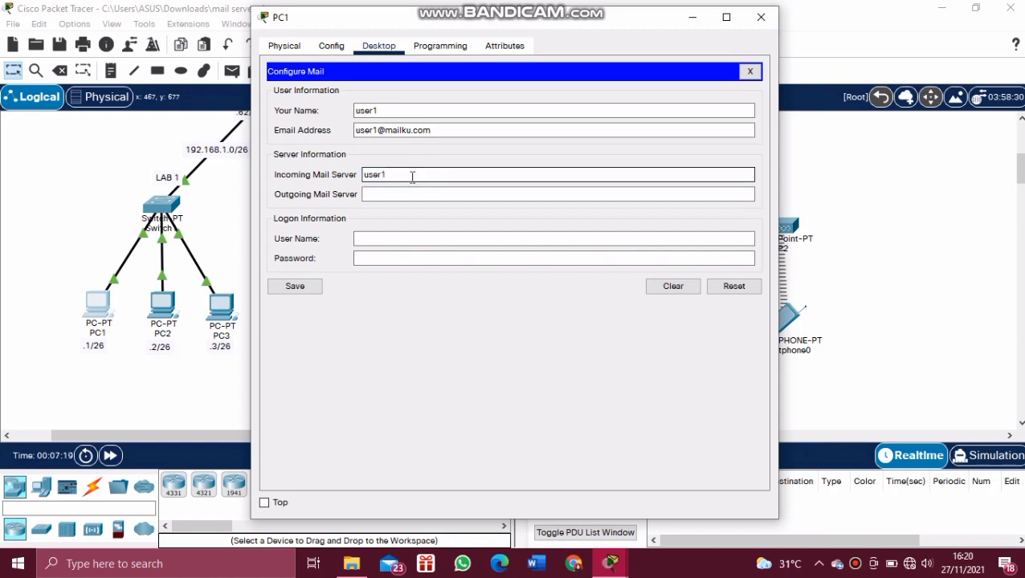
{"action": "left_click_drag", "start_coordinate": [410, 176], "coordinate": [351, 183]}
{"action": "key", "text": "BackSpace"}
{"action": "type", "text": "mai"}
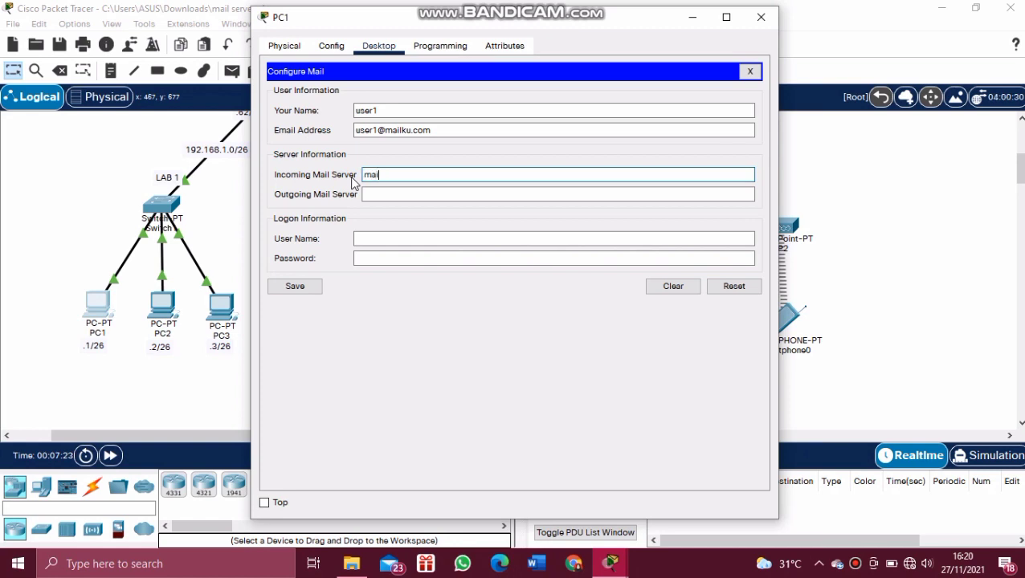
{"action": "type", "text": "lku.com"}
Step: Set outgoing server mailku.com, enter the logon password, and save the account
{"action": "left_click", "coordinate": [372, 193]}
{"action": "left_click", "coordinate": [372, 193]}
{"action": "type", "text": "mailku.com"}
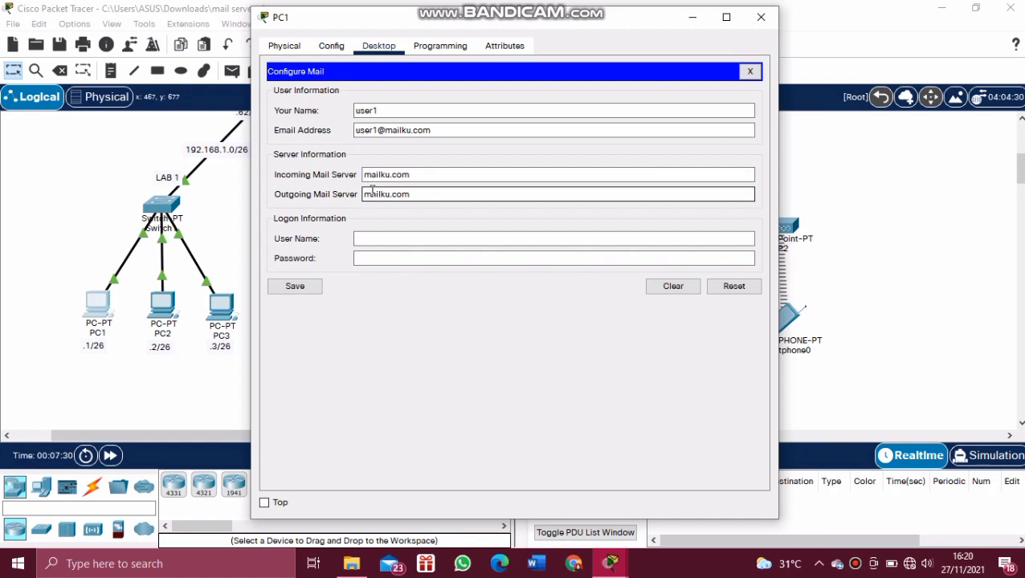
{"action": "left_click", "coordinate": [376, 237]}
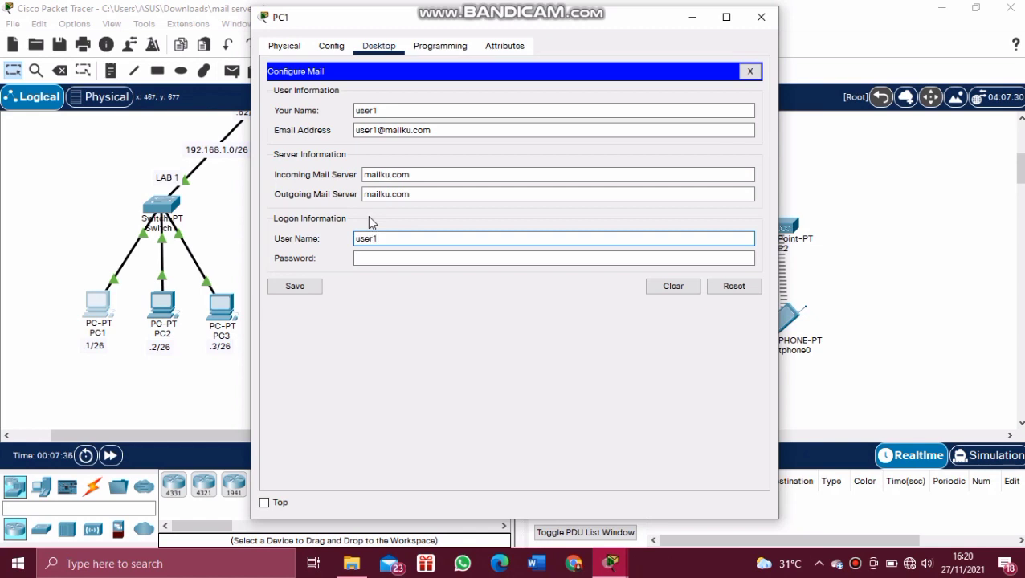
{"action": "left_click", "coordinate": [377, 258]}
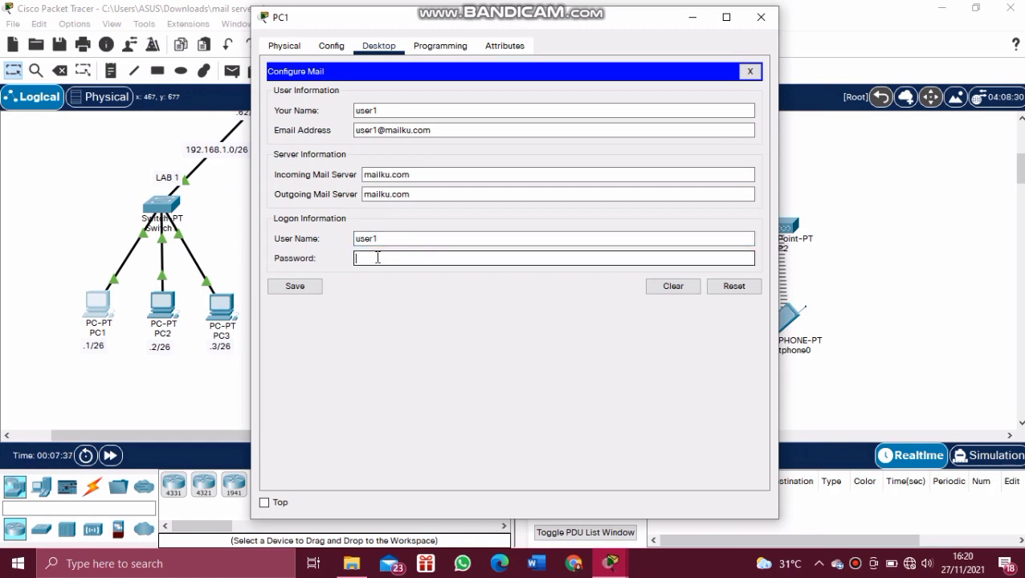
{"action": "type", "text": "user"}
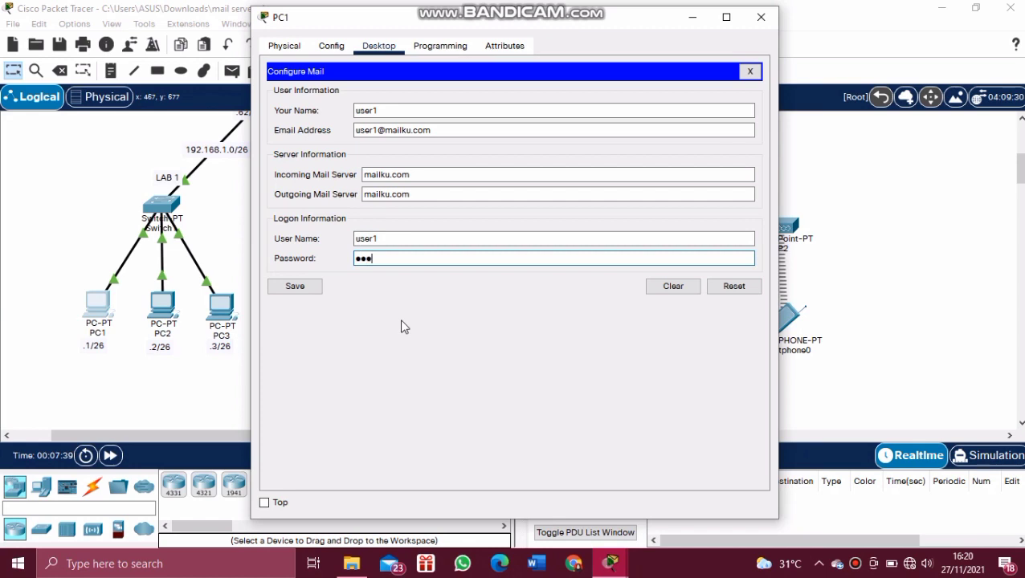
{"action": "type", "text": "1"}
{"action": "left_click", "coordinate": [295, 287]}
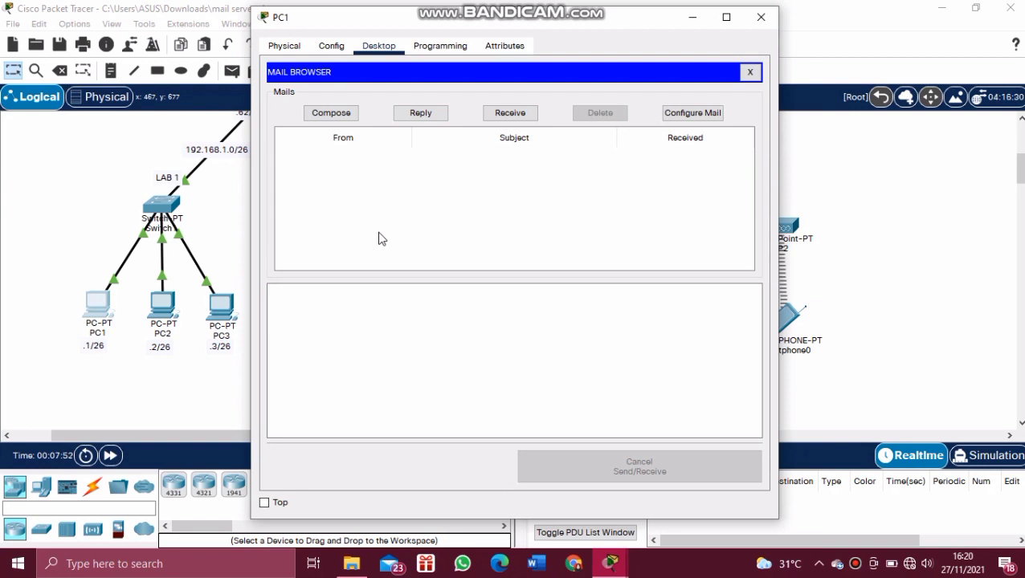
Step: Close PC1 and open the Laptop's Email Configure Mail form
{"action": "left_click", "coordinate": [759, 17]}
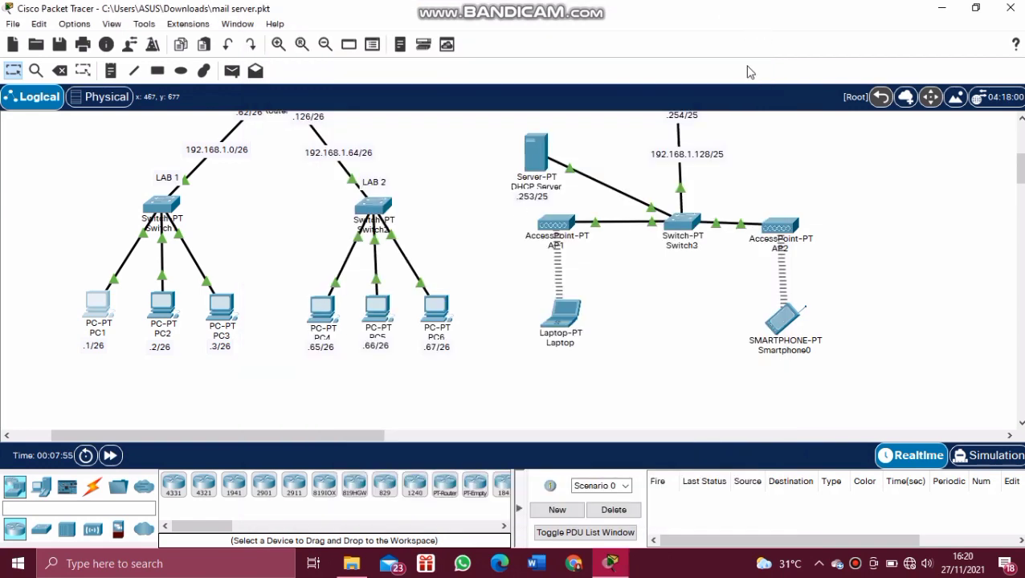
{"action": "left_click", "coordinate": [570, 324]}
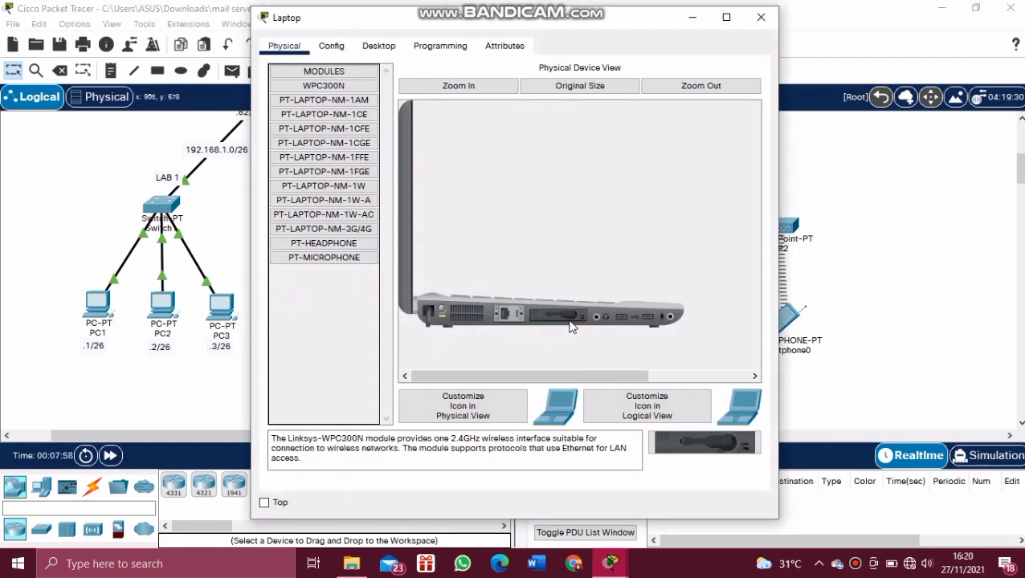
{"action": "left_click", "coordinate": [380, 46]}
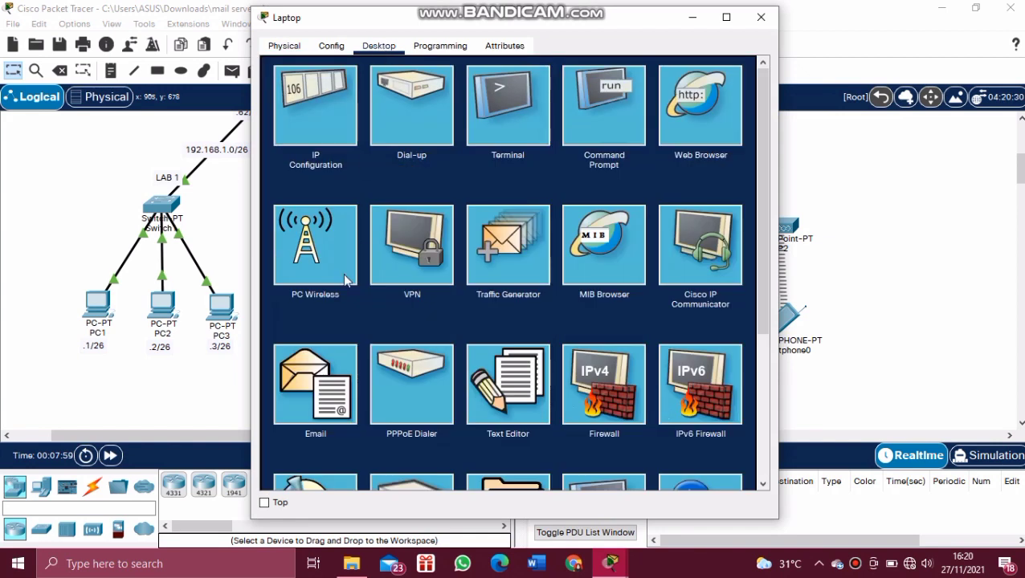
{"action": "left_click", "coordinate": [329, 360]}
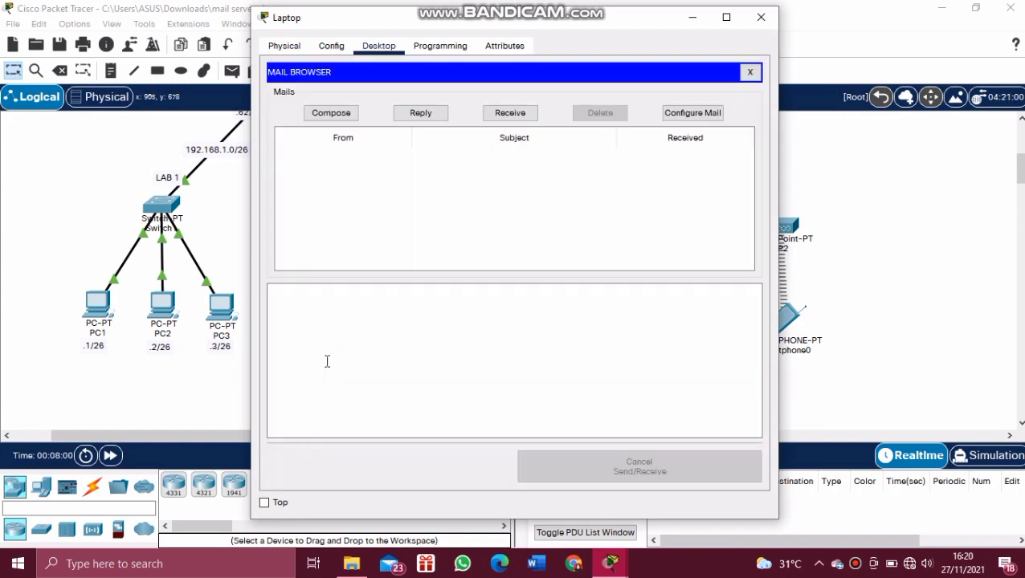
{"action": "left_click", "coordinate": [692, 114]}
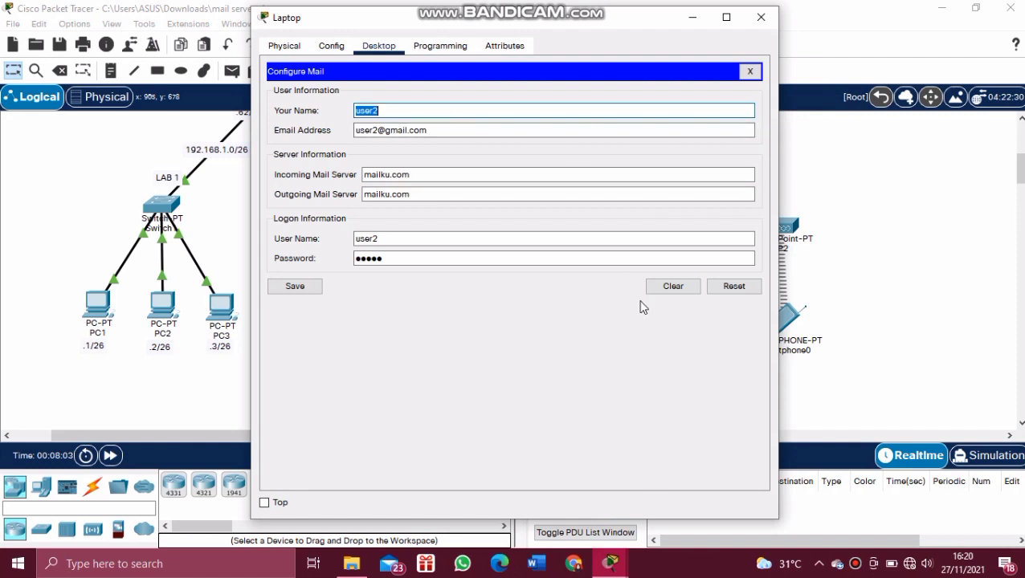
Step: Clear the Laptop's mail account fields and enter name user2 with a mailku.com e-mail address
{"action": "left_click", "coordinate": [667, 287]}
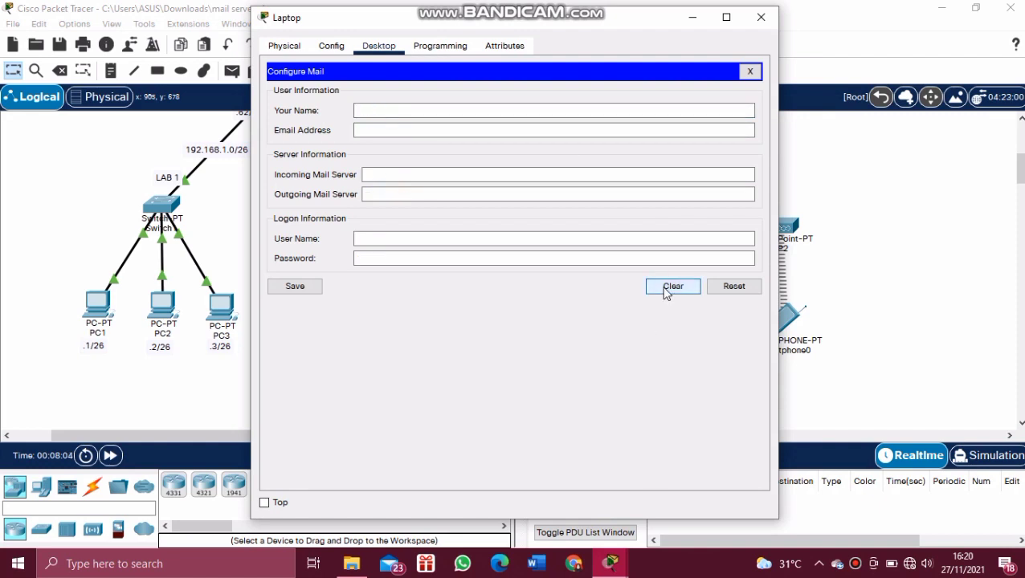
{"action": "type", "text": "user2"}
{"action": "left_click", "coordinate": [461, 131]}
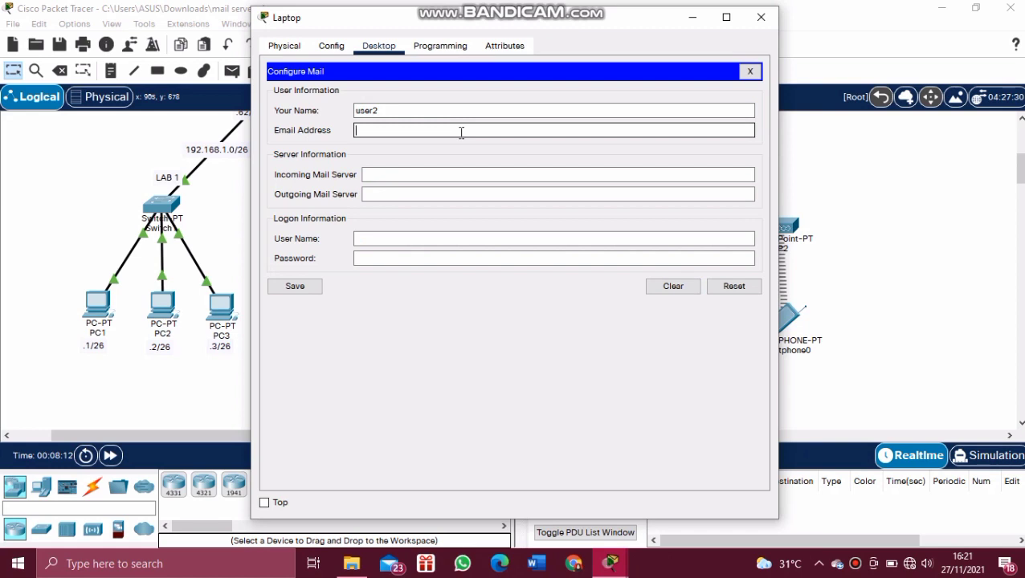
{"action": "type", "text": "user2@mailku.com"}
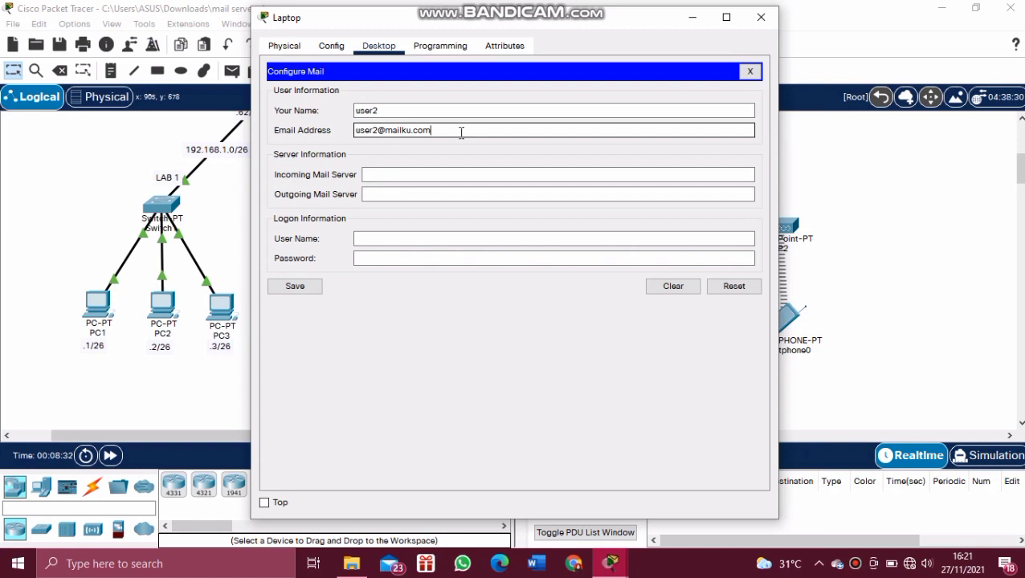
Step: Set incoming and outgoing mail servers to mailku.com, enter the logon password, and save the account
{"action": "left_click", "coordinate": [396, 169]}
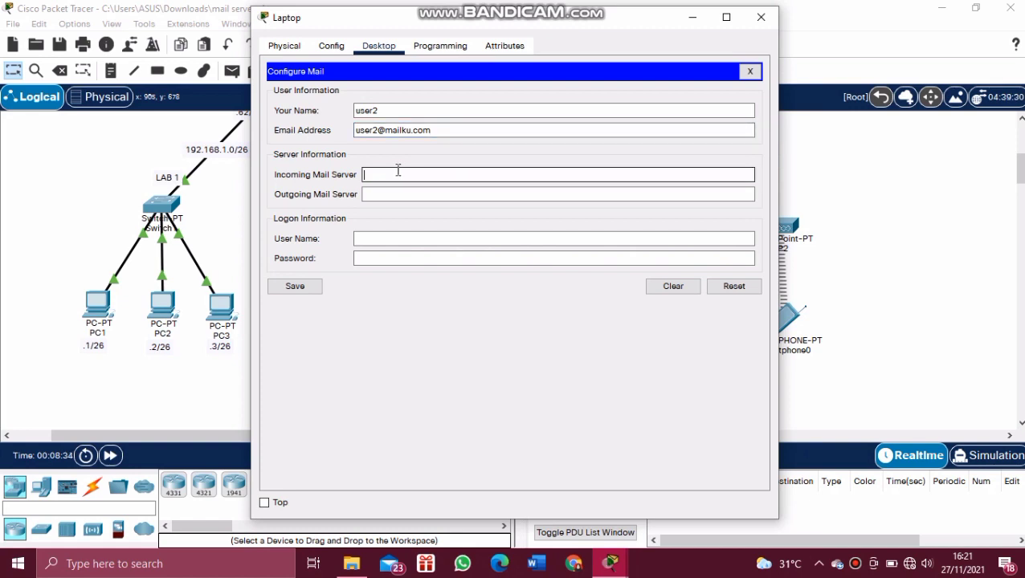
{"action": "type", "text": "mailku.com"}
{"action": "left_click", "coordinate": [398, 195]}
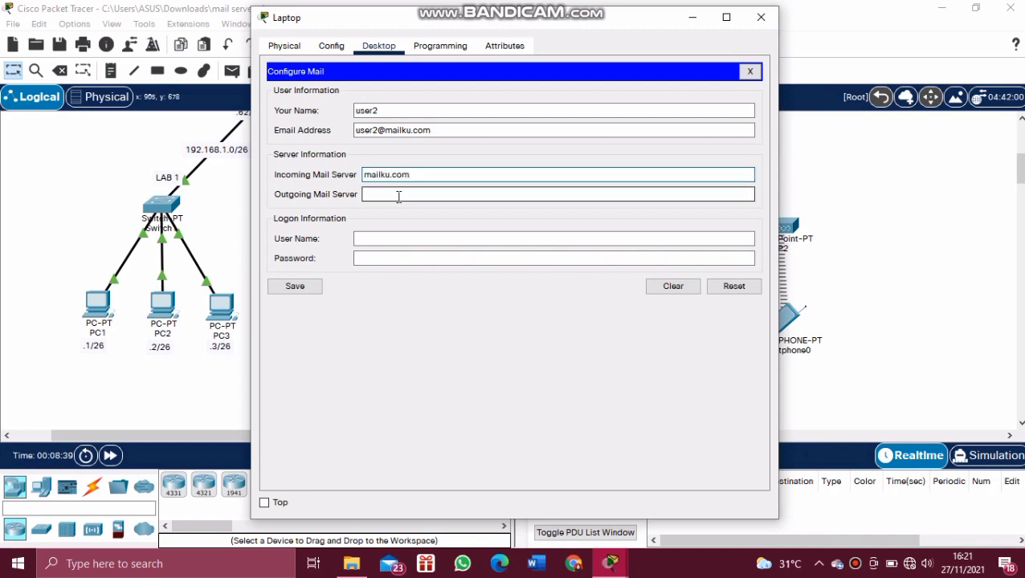
{"action": "type", "text": "mail"}
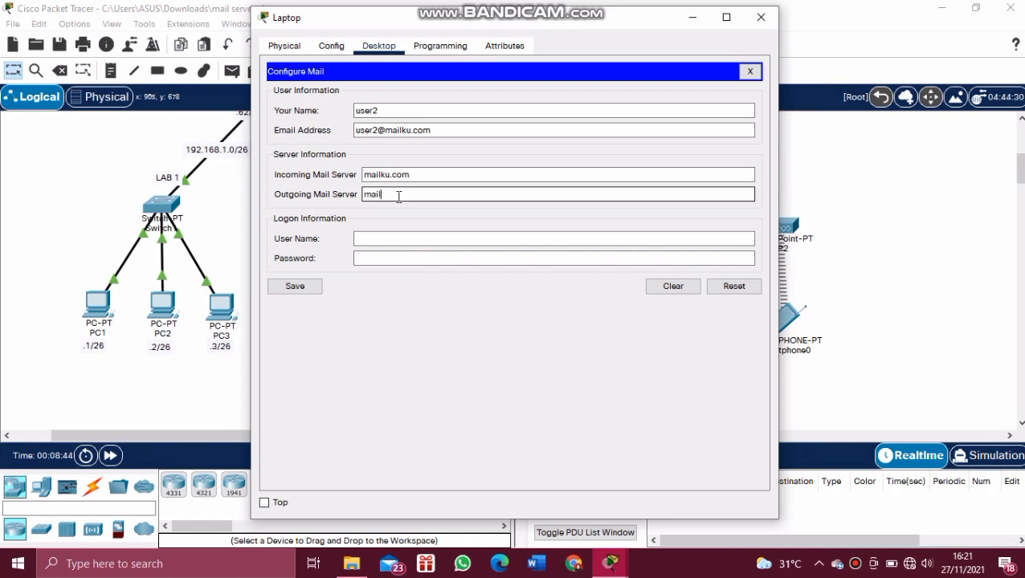
{"action": "type", "text": "ku.com"}
{"action": "left_click", "coordinate": [381, 241]}
{"action": "left_click", "coordinate": [381, 241]}
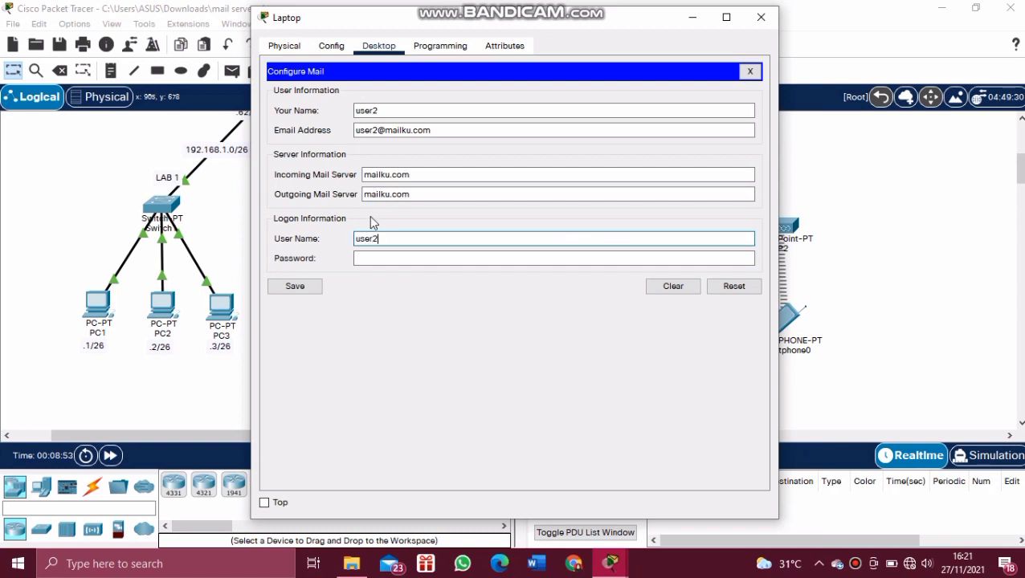
{"action": "left_click", "coordinate": [375, 258]}
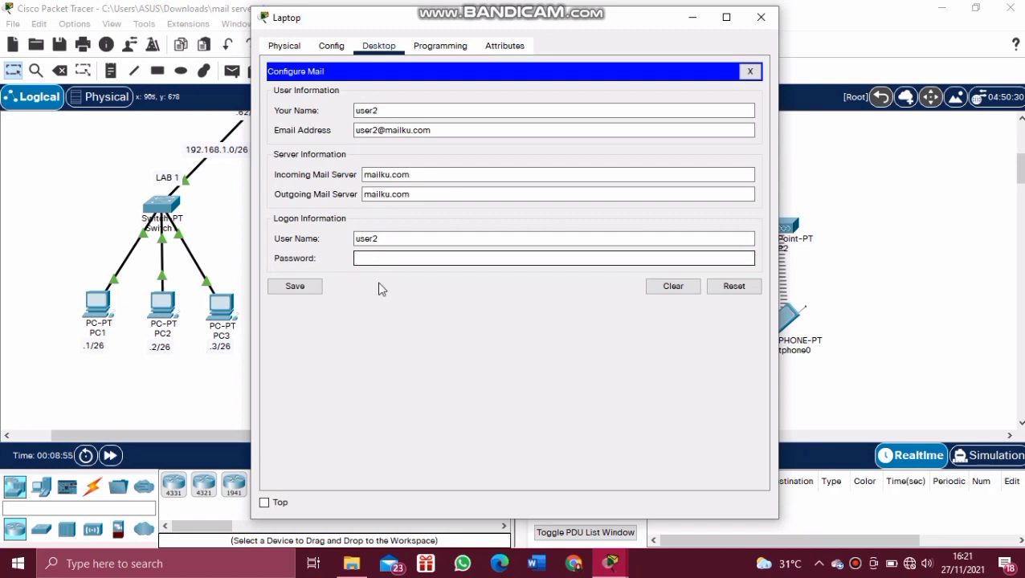
{"action": "type", "text": "user2"}
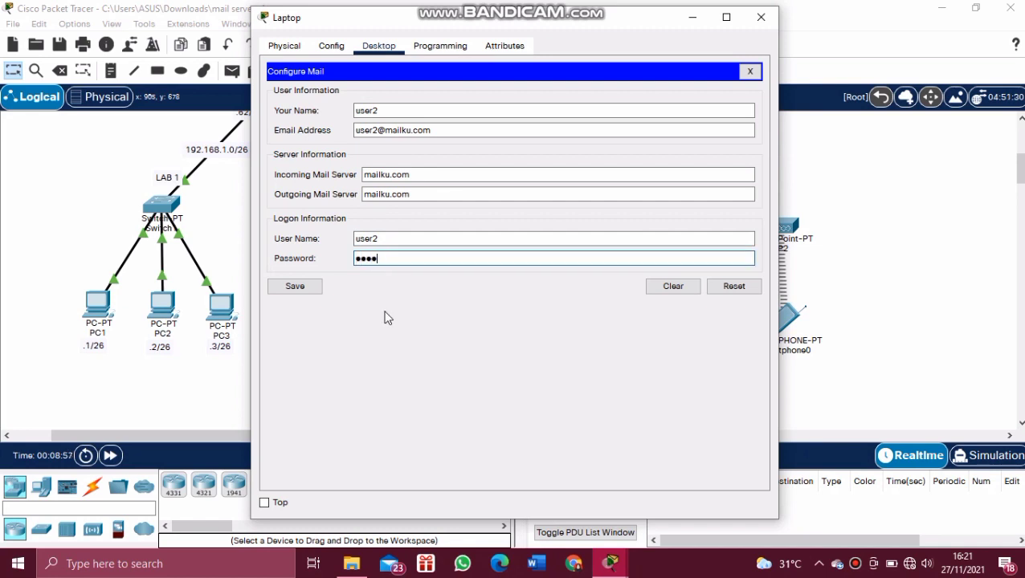
{"action": "left_click", "coordinate": [302, 288]}
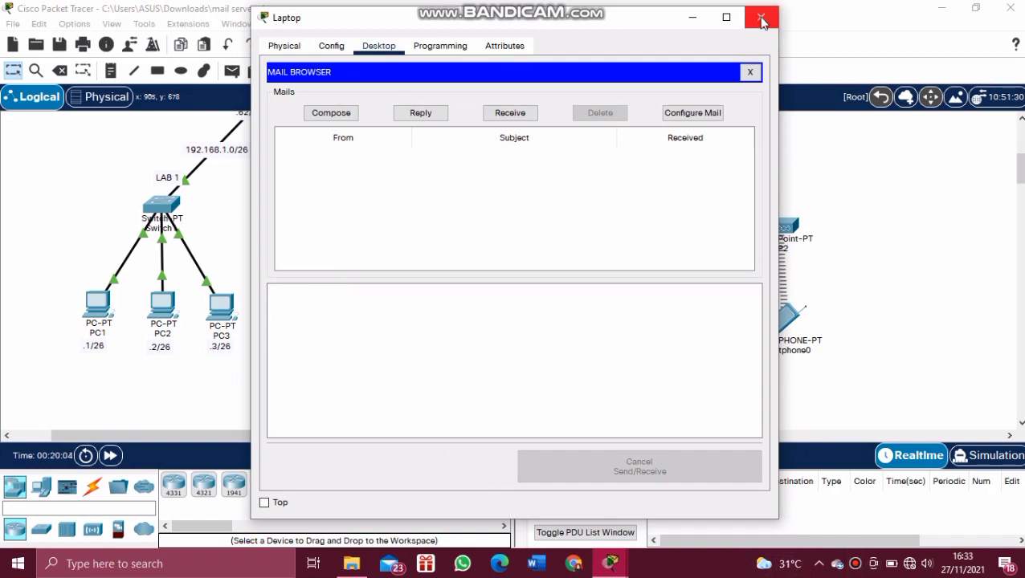
Step: Run nslookup mailku.com in PC1's command prompt, confirming it resolves to 43.43.43.4
{"action": "left_click", "coordinate": [761, 17]}
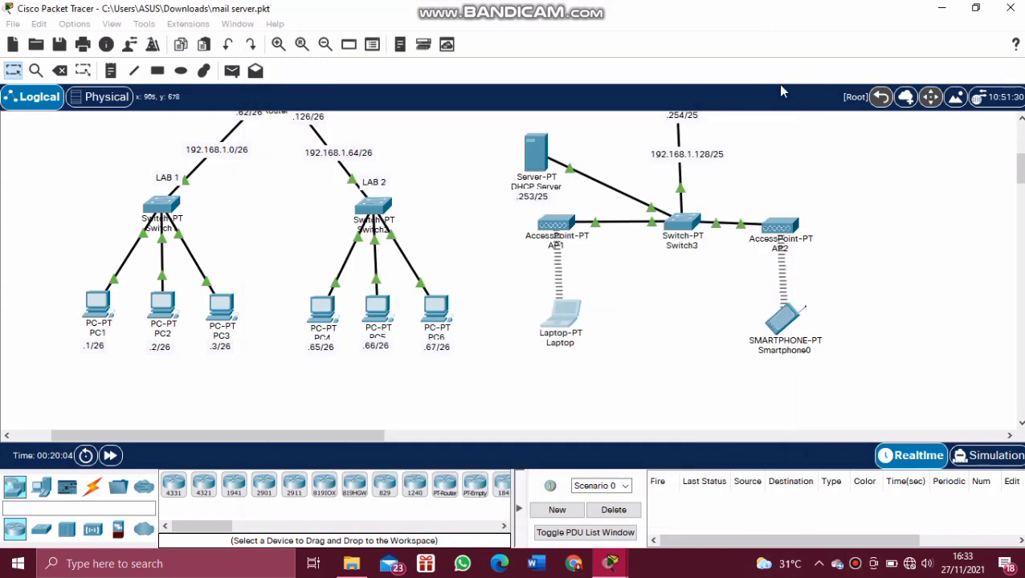
{"action": "left_click", "coordinate": [106, 309]}
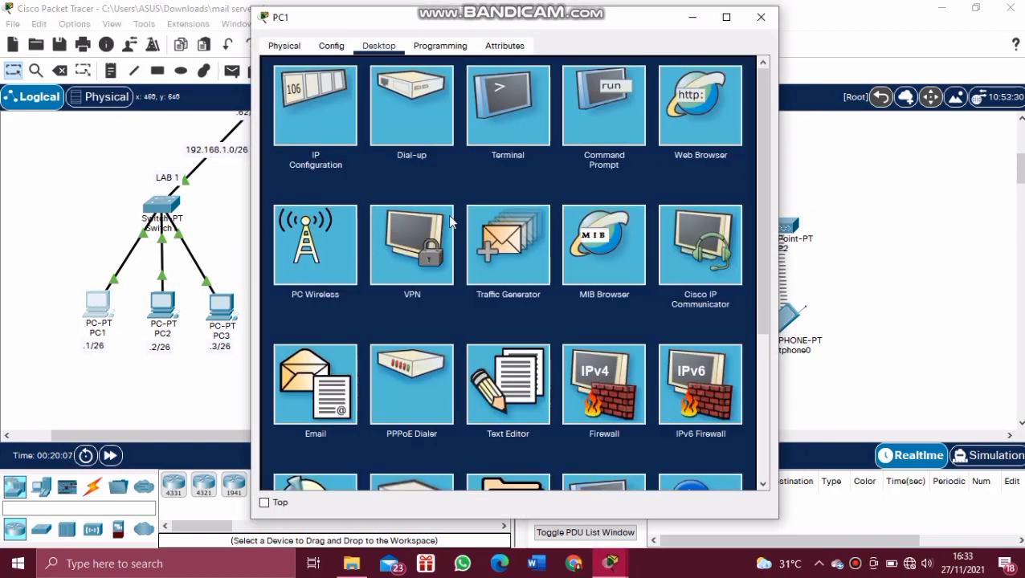
{"action": "left_click", "coordinate": [584, 136]}
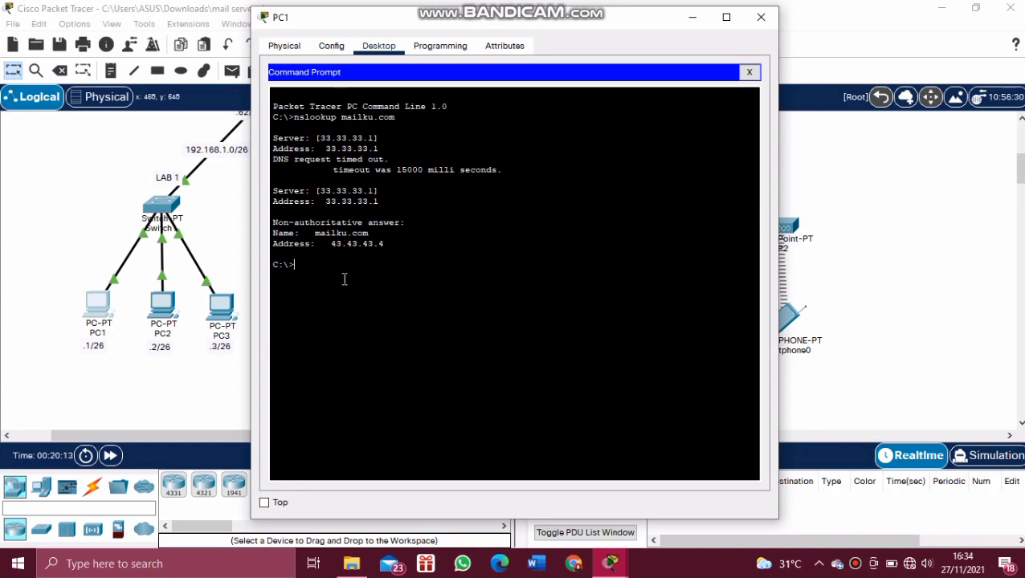
{"action": "type", "text": "nslookup mailku.com"}
{"action": "key", "text": "Return"}
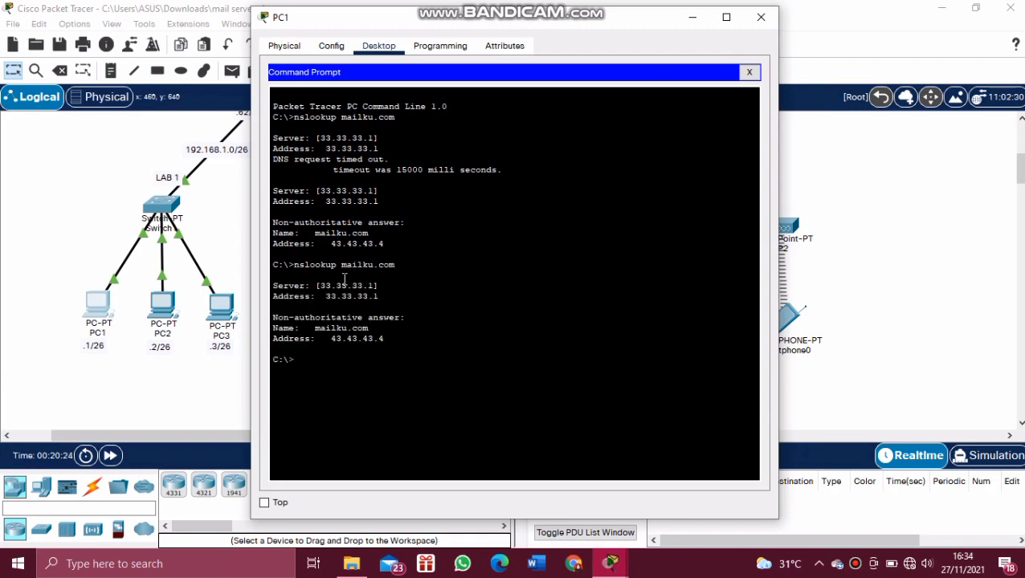
{"action": "left_click_drag", "start_coordinate": [272, 283], "coordinate": [387, 297]}
{"action": "left_click", "coordinate": [388, 298]}
{"action": "left_click_drag", "start_coordinate": [276, 313], "coordinate": [384, 331]}
{"action": "left_click", "coordinate": [402, 333]}
{"action": "left_click", "coordinate": [760, 16]}
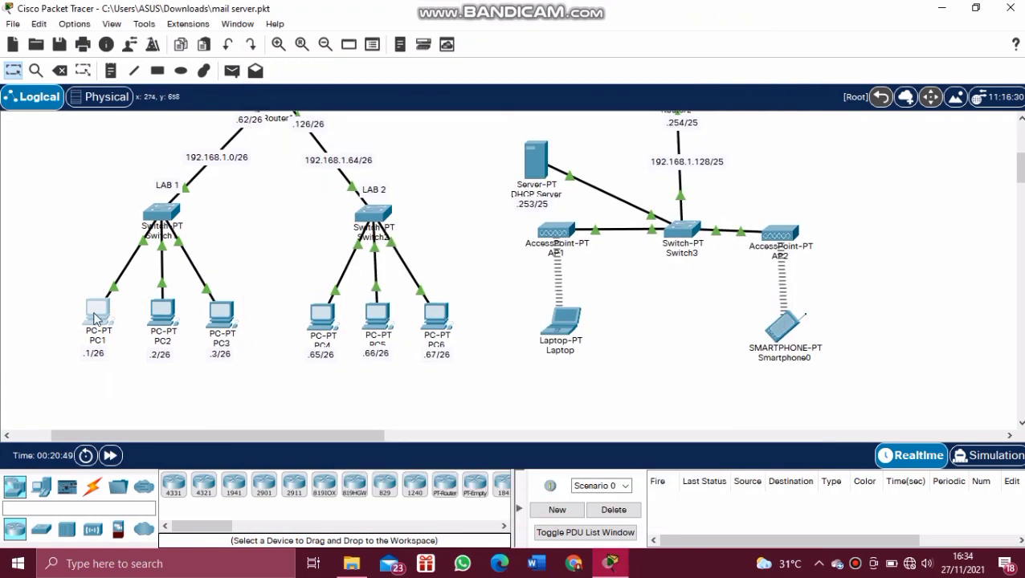
Step: Compose a new mail on PC1 to the Laptop user's mailku.com address, subject 'ini test pesan dari user1'
{"action": "left_click", "coordinate": [95, 319]}
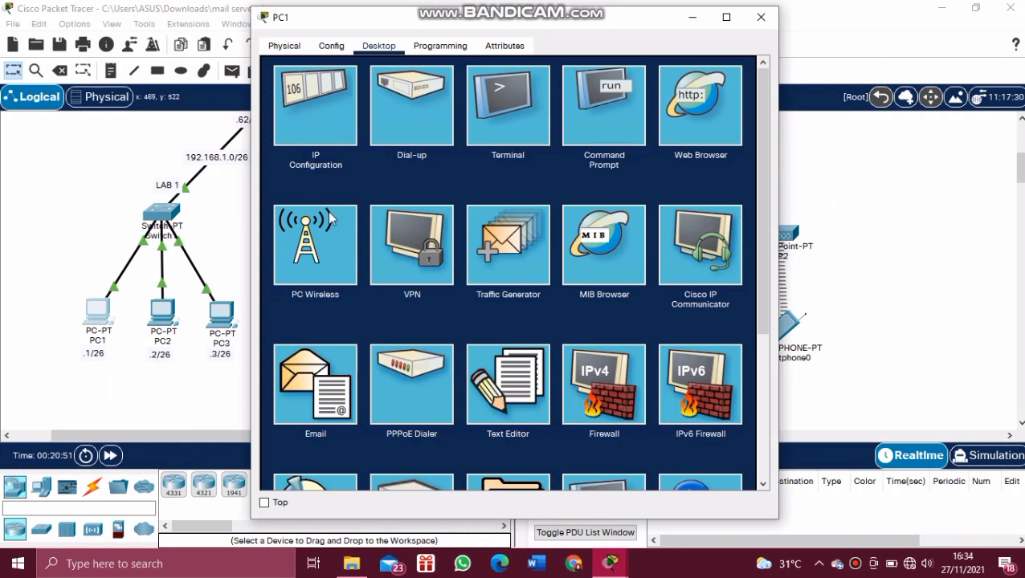
{"action": "left_click", "coordinate": [327, 393]}
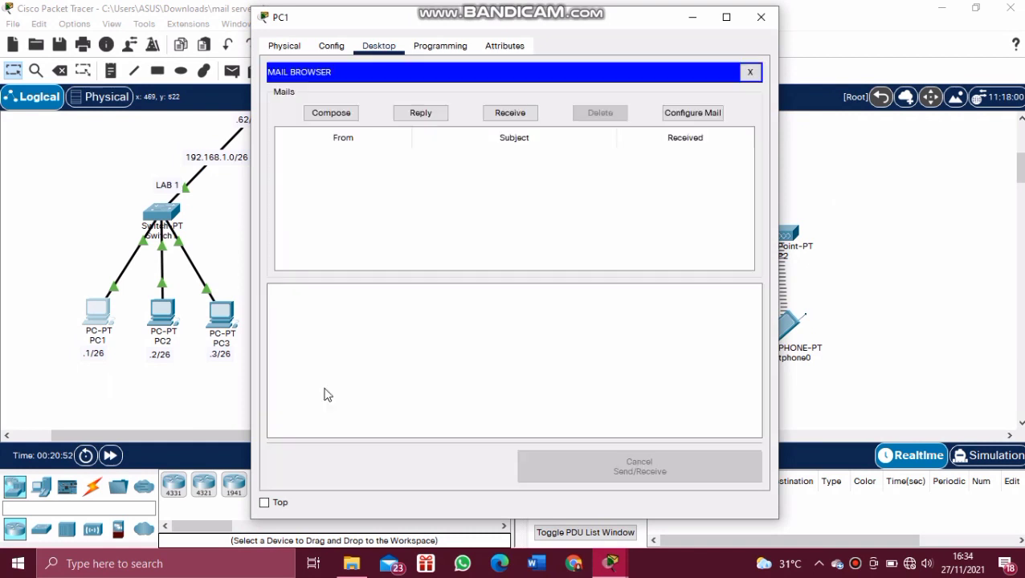
{"action": "left_click", "coordinate": [328, 120]}
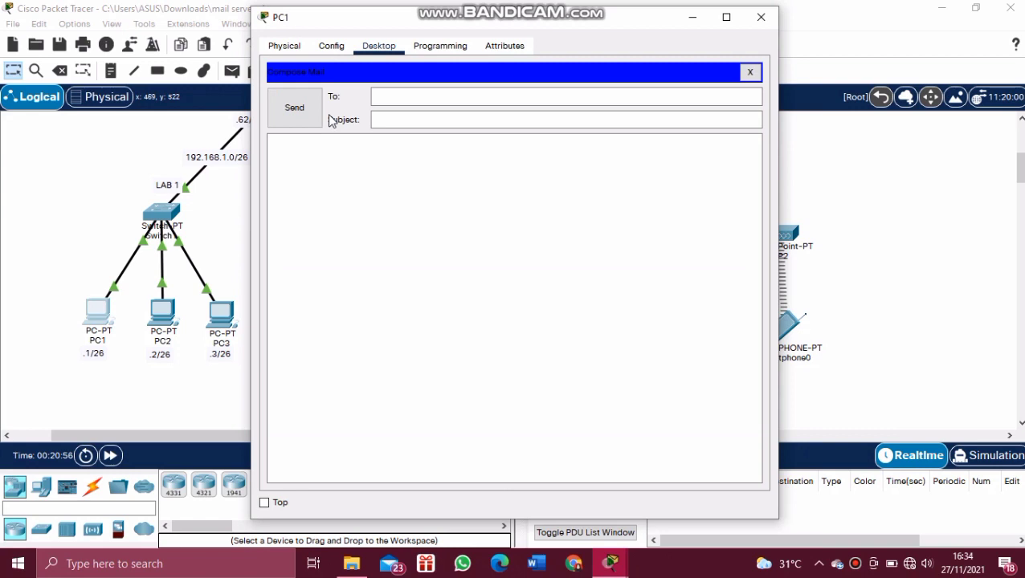
{"action": "left_click", "coordinate": [388, 95]}
{"action": "type", "text": "u"}
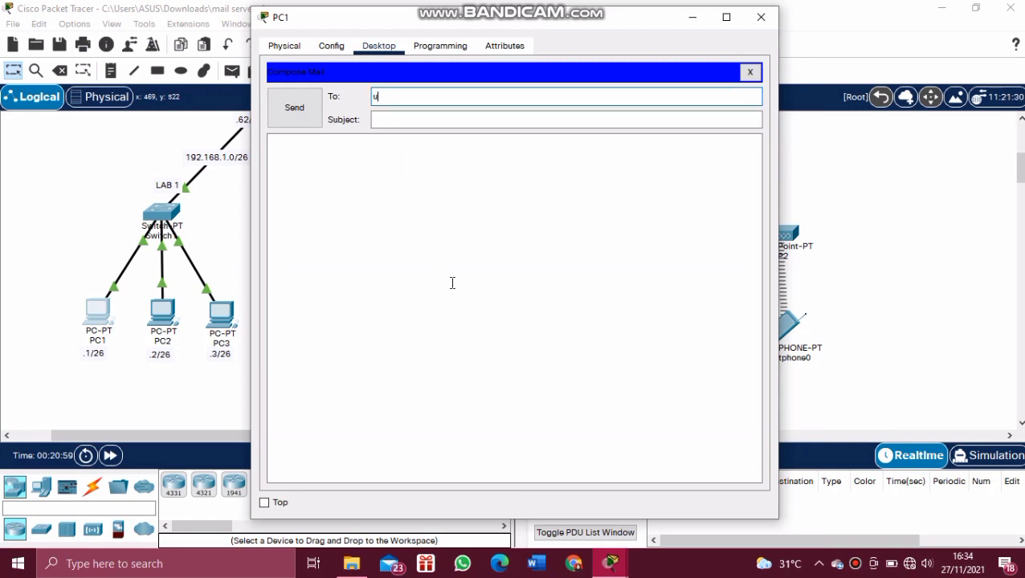
{"action": "type", "text": "ser2"}
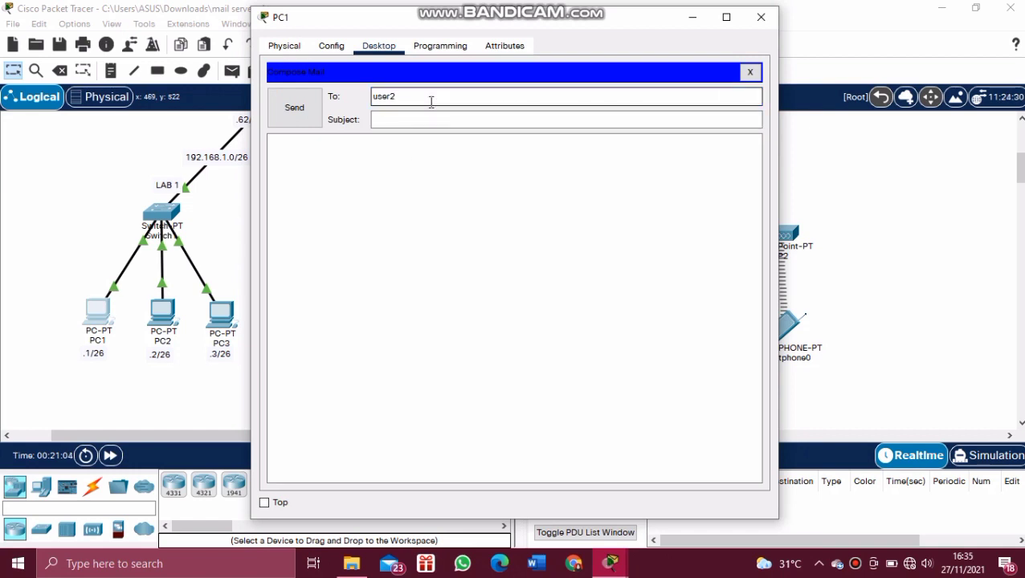
{"action": "type", "text": "@mailku.com"}
{"action": "left_click", "coordinate": [418, 117]}
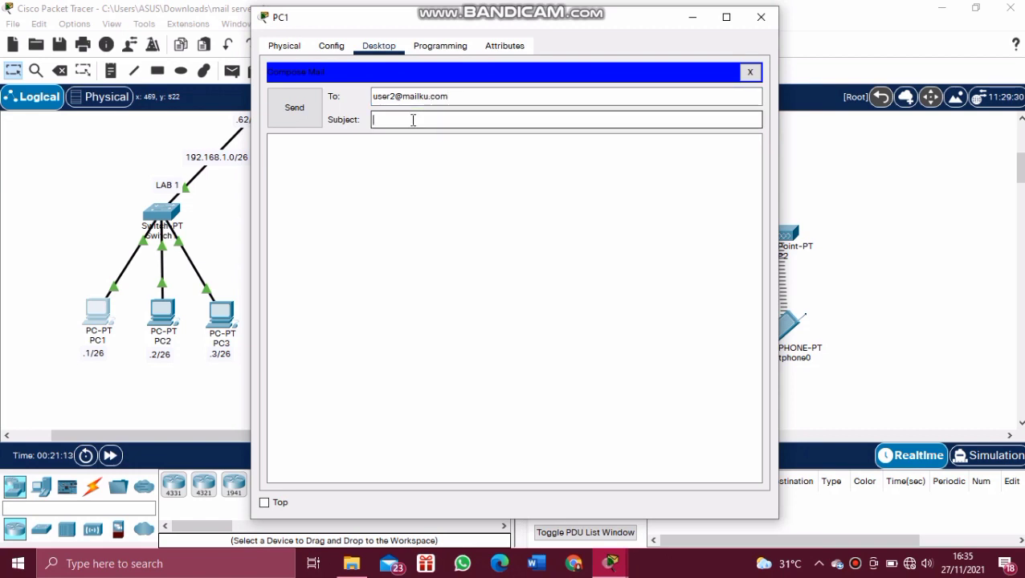
{"action": "type", "text": "ini test"}
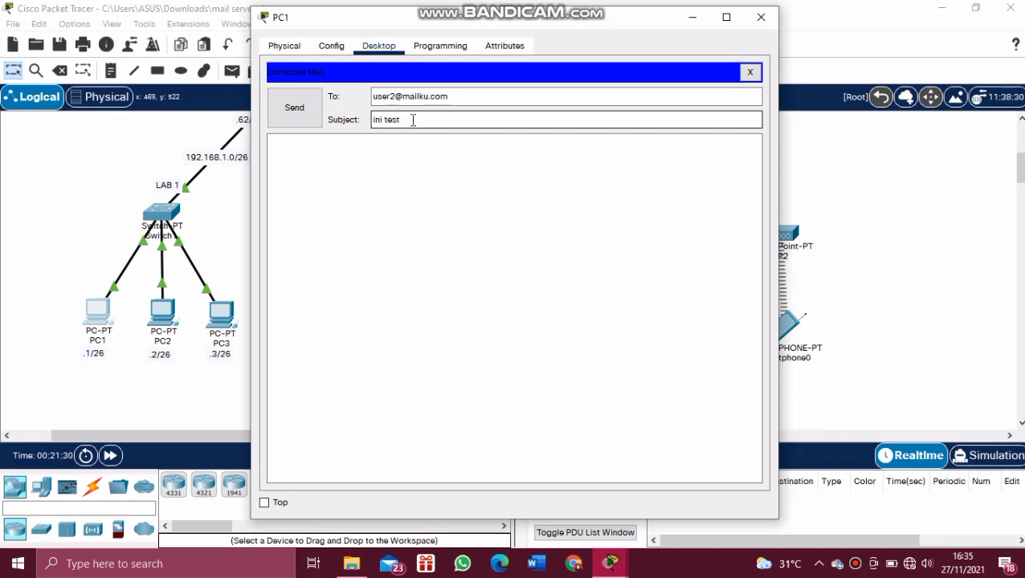
{"action": "type", "text": " pesan dari user1"}
Step: Write a greeting body to user2 ending 'pesan dari user 1', send it, and close PC1
{"action": "left_click", "coordinate": [387, 155]}
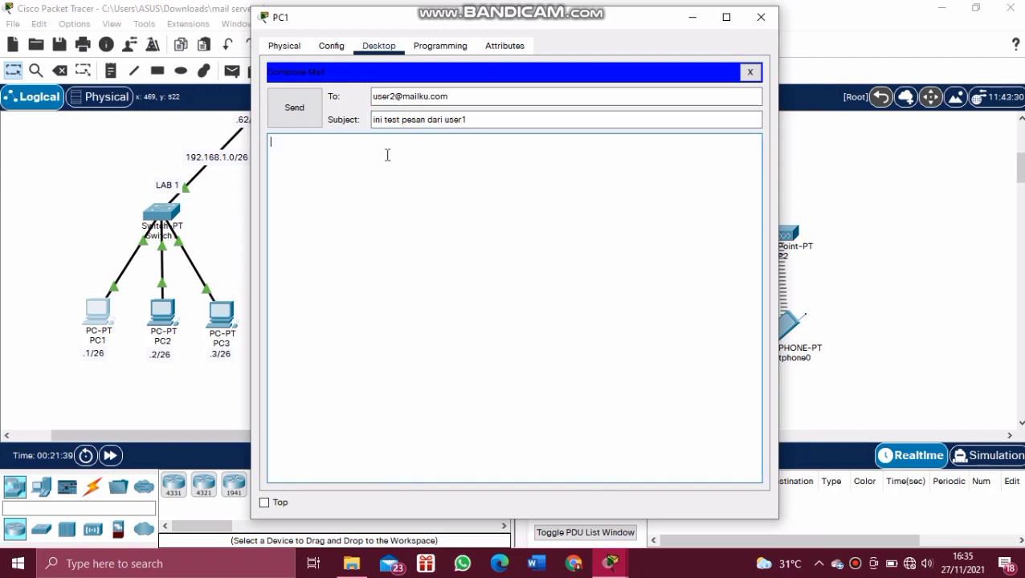
{"action": "type", "text": "Ini"}
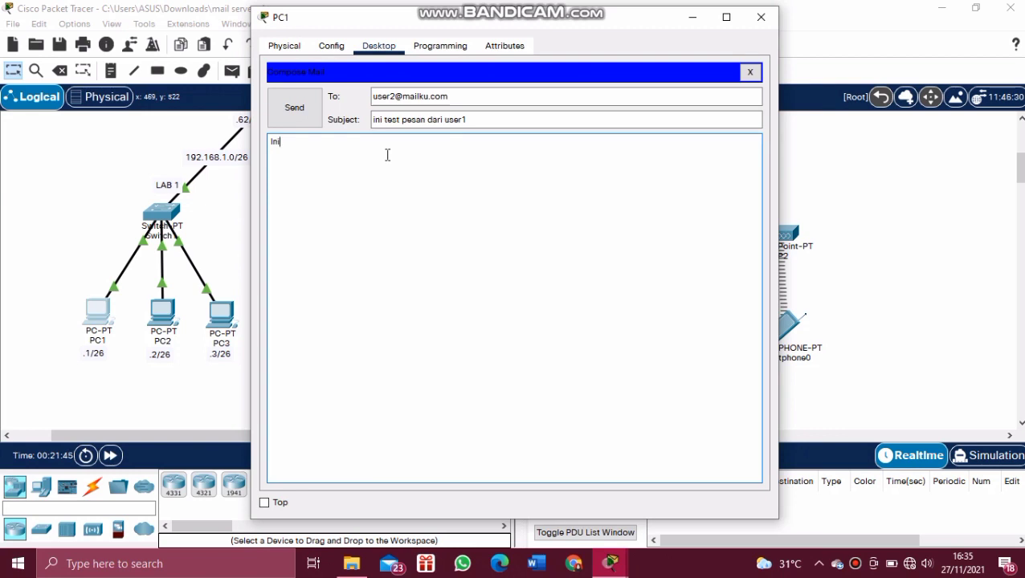
{"action": "key", "text": "BackSpace"}
{"action": "key", "text": "BackSpace"}
{"action": "key", "text": "BackSpace"}
{"action": "type", "text": "Hallo"}
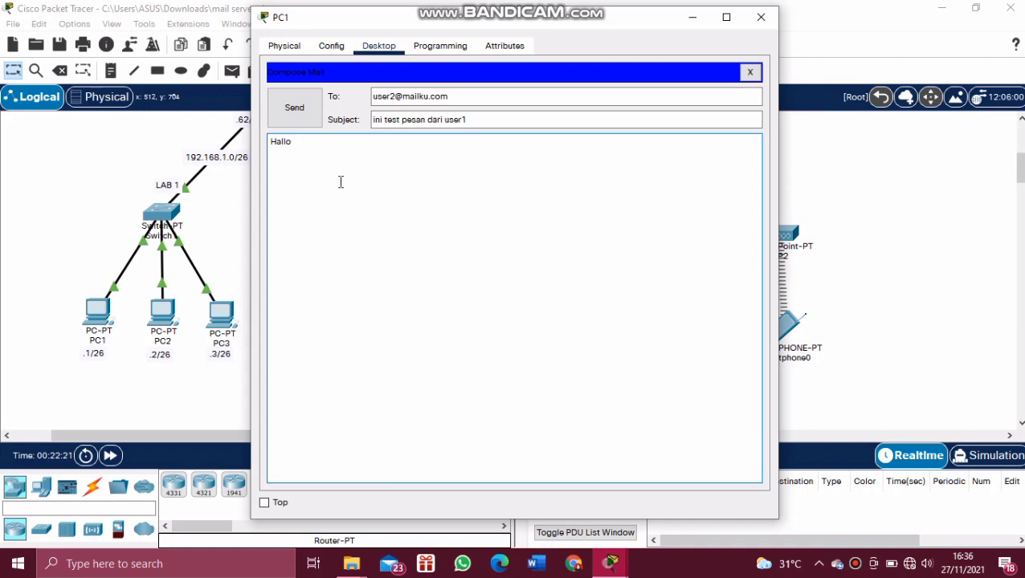
{"action": "type", "text": " usee"}
{"action": "type", "text": "r2"}
{"action": "type", "text": " !!!"}
{"action": "type", "text": "in"}
{"action": "type", "text": "i "}
{"action": "type", "text": "adalah "}
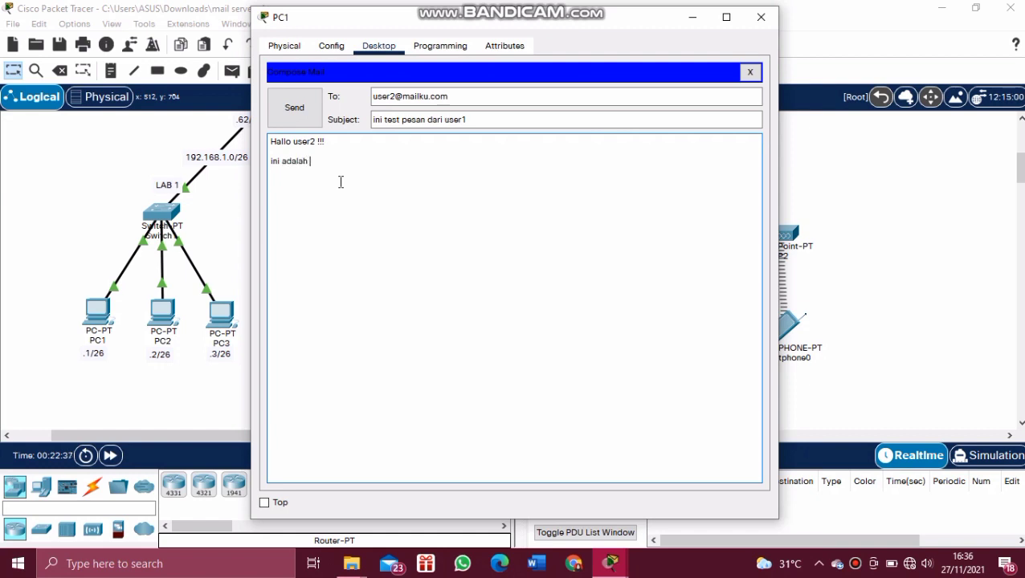
{"action": "type", "text": "isi pesan dari user 1"}
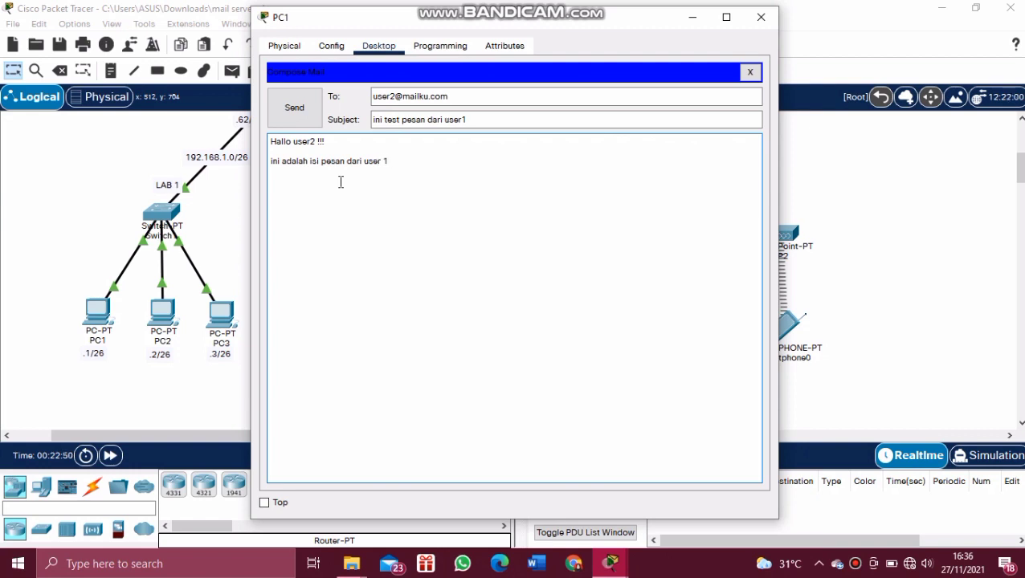
{"action": "left_click", "coordinate": [305, 113]}
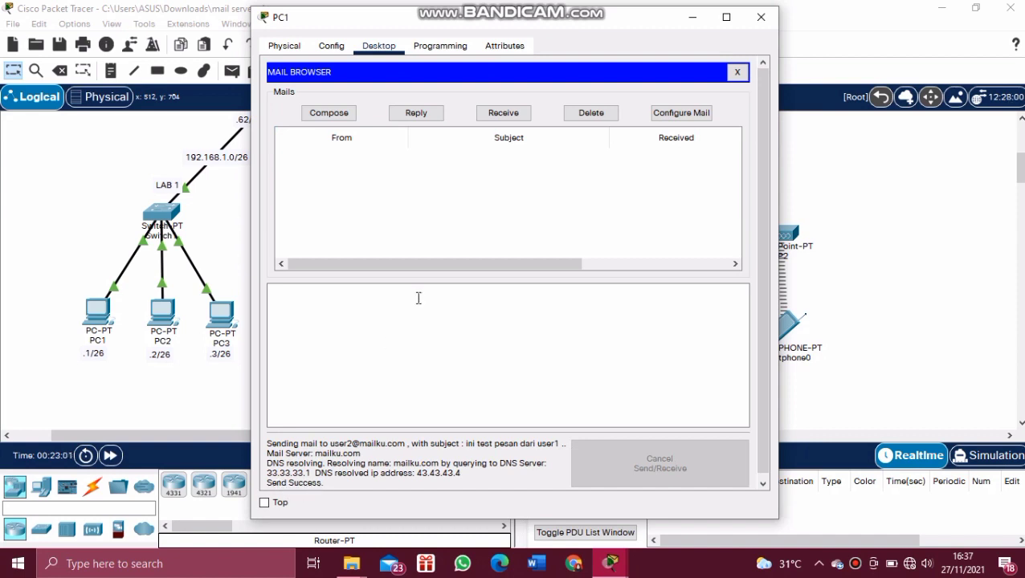
{"action": "left_click", "coordinate": [756, 24]}
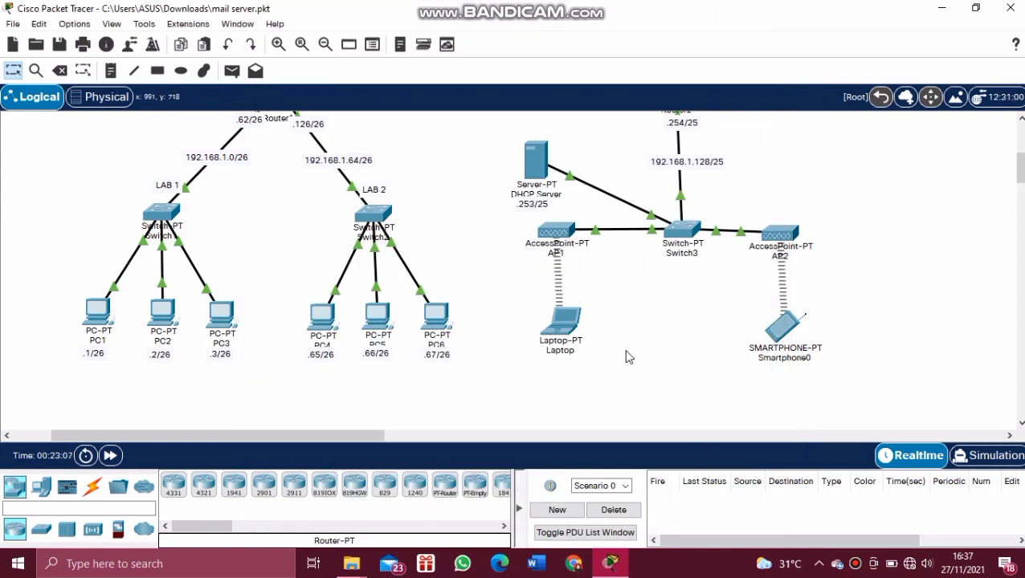
Step: On the Laptop, receive new mail, read PC1's test message, and start a reply
{"action": "left_click", "coordinate": [561, 323]}
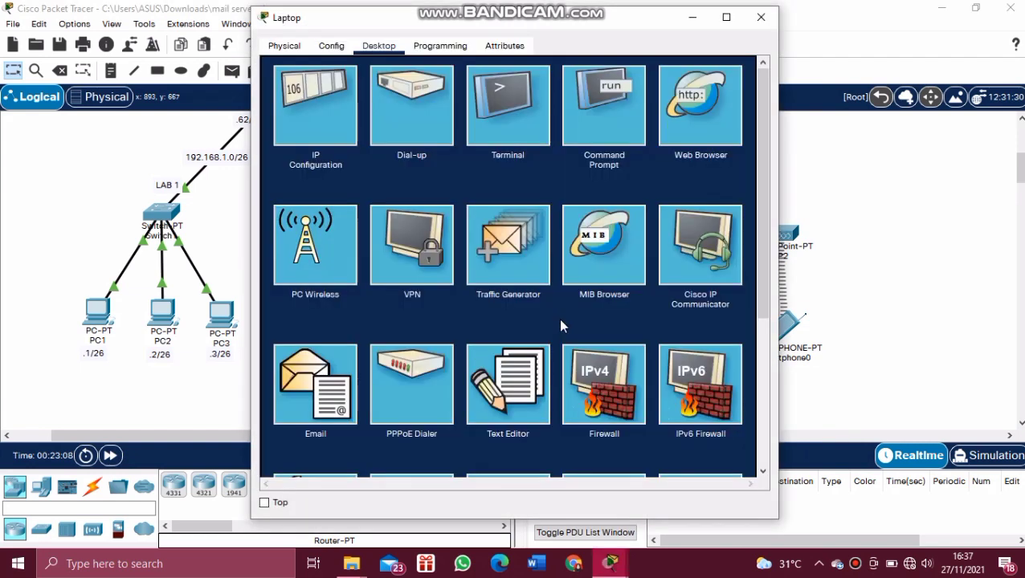
{"action": "left_click", "coordinate": [305, 388]}
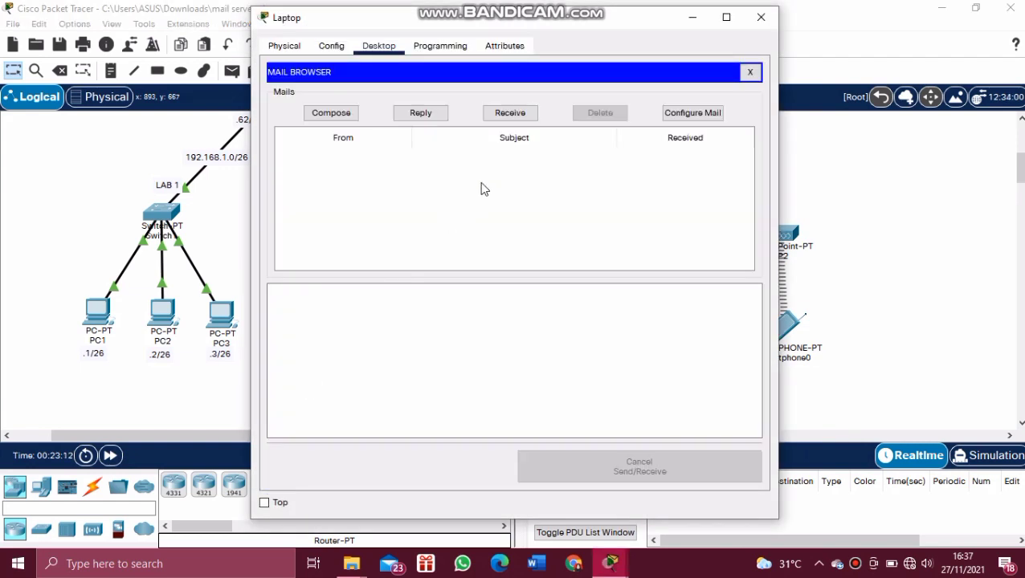
{"action": "left_click", "coordinate": [515, 113]}
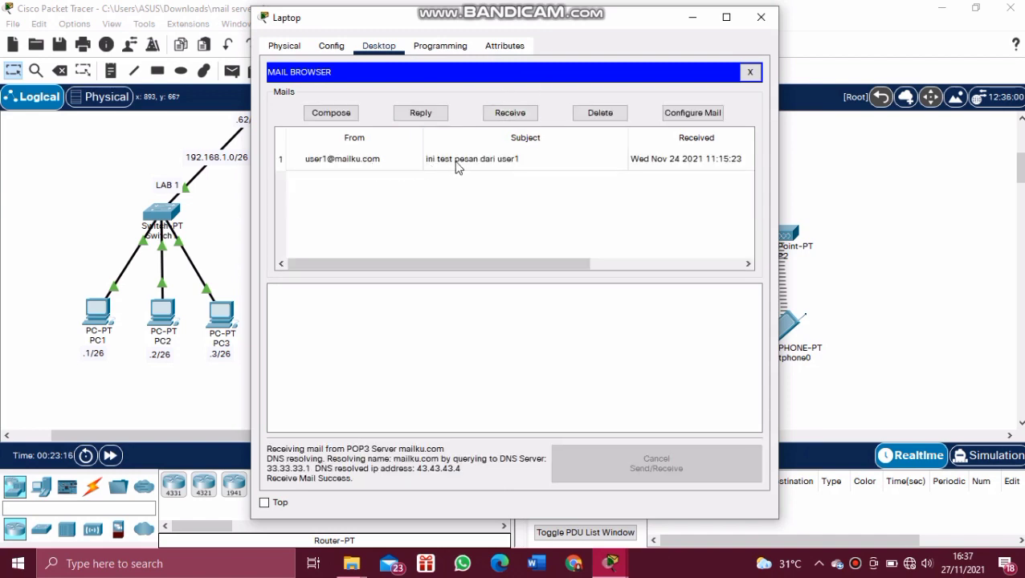
{"action": "left_click", "coordinate": [458, 164]}
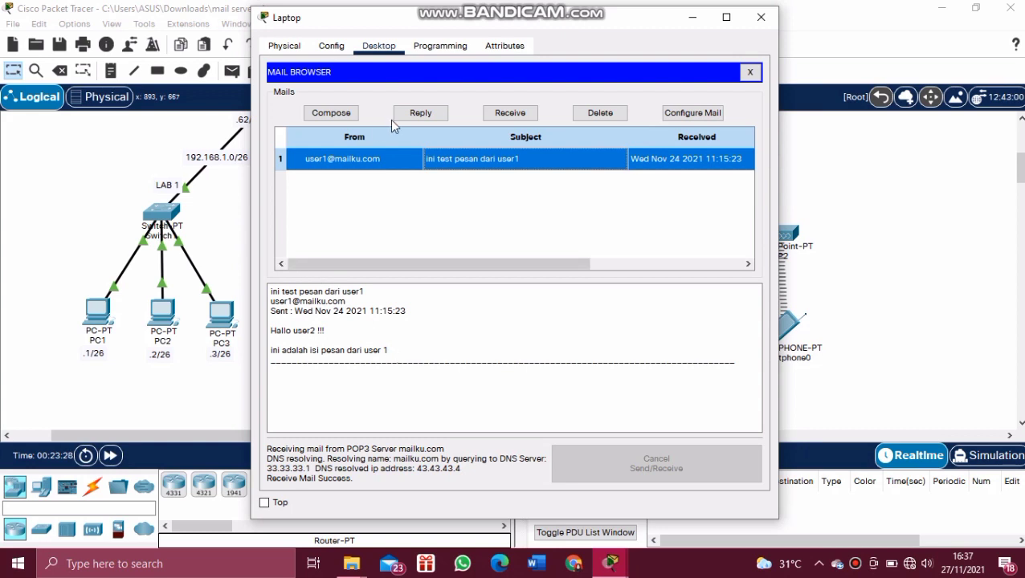
{"action": "left_click", "coordinate": [414, 114]}
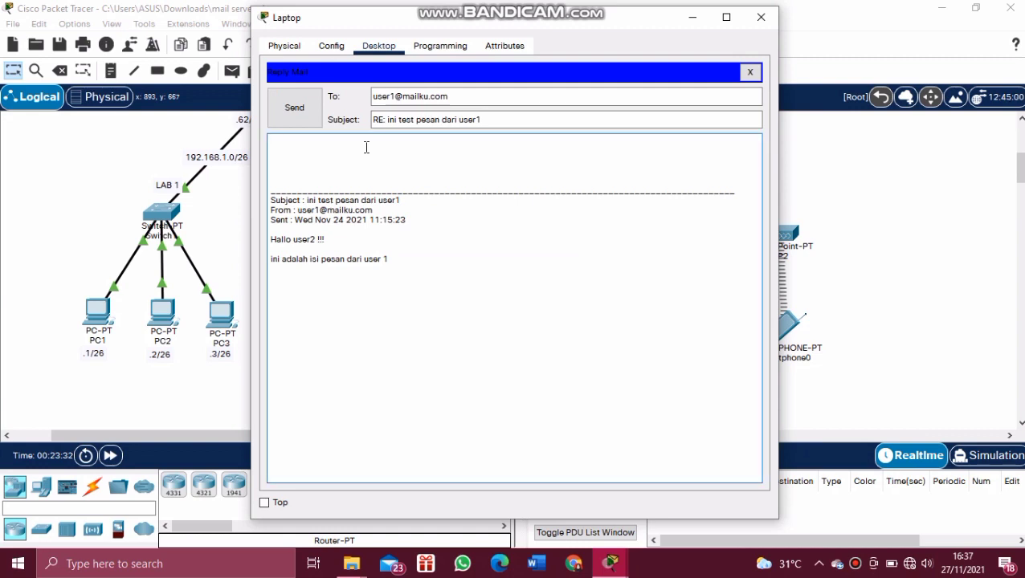
Step: Reply 'hai, user 1 !!' confirming the message was received, send it, and close the Laptop
{"action": "type", "text": "hai, iser 1 !!"}
{"action": "double_click", "coordinate": [288, 142]}
{"action": "type", "text": "user"}
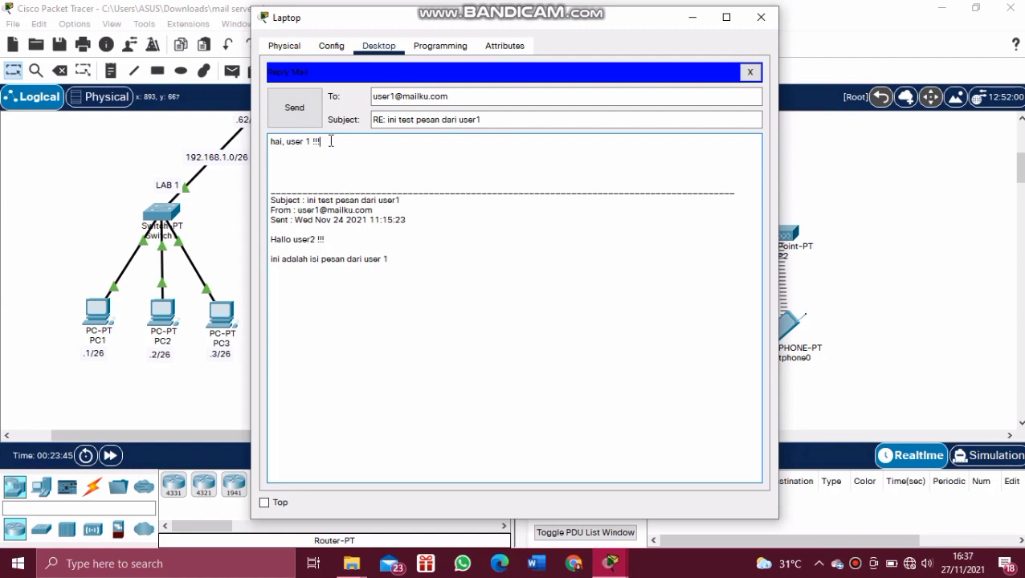
{"action": "key", "text": "Return"}
{"action": "key", "text": "Return"}
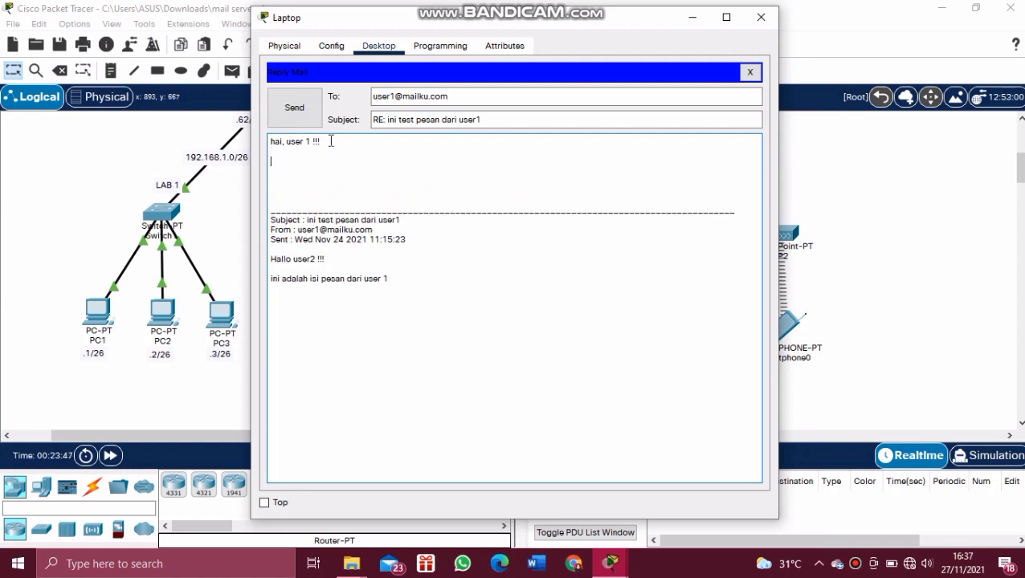
{"action": "type", "text": "pesan telah diyte"}
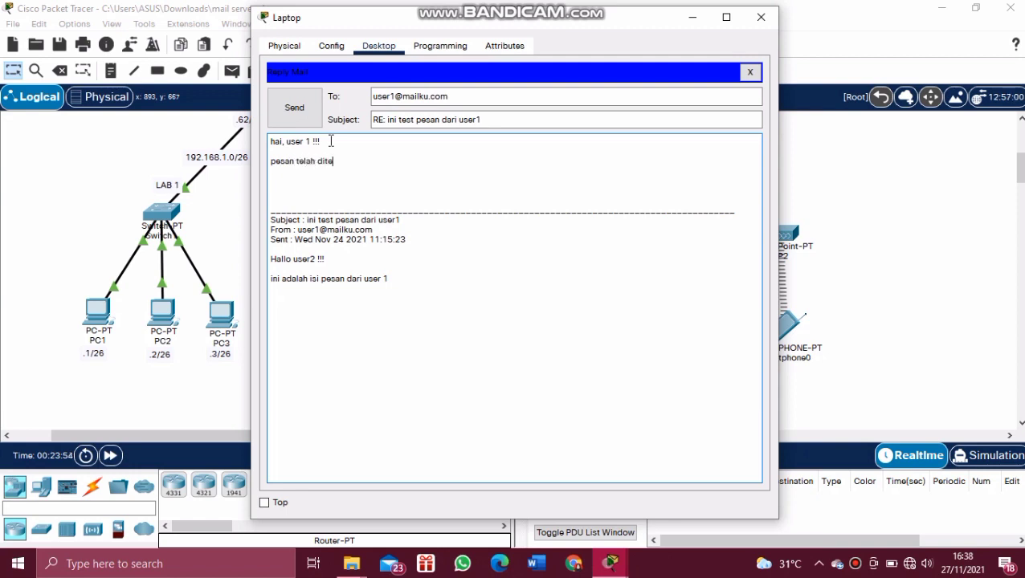
{"action": "type", "text": "rima dari user 1, ter"}
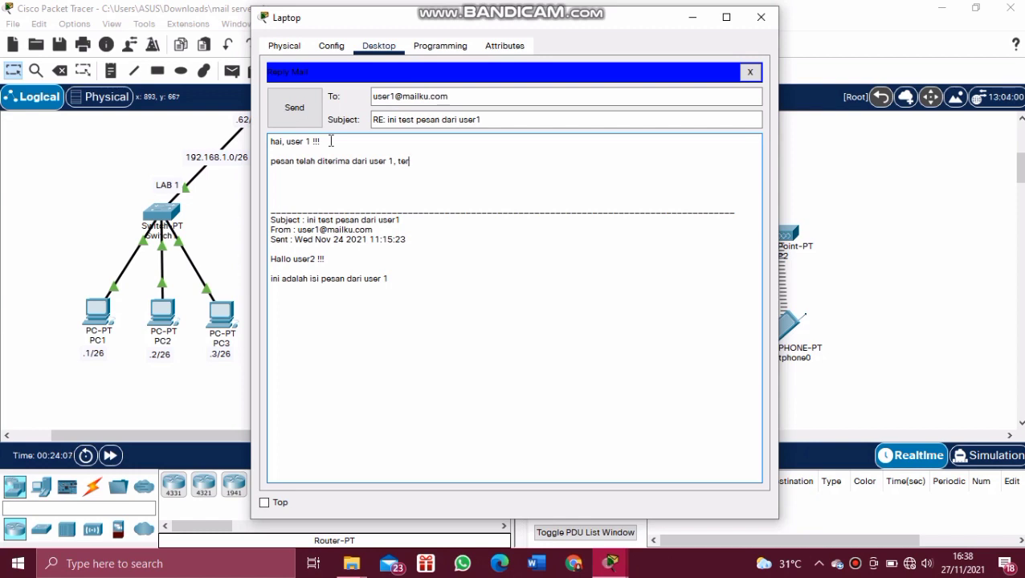
{"action": "type", "text": "imakasih."}
{"action": "left_click", "coordinate": [292, 107]}
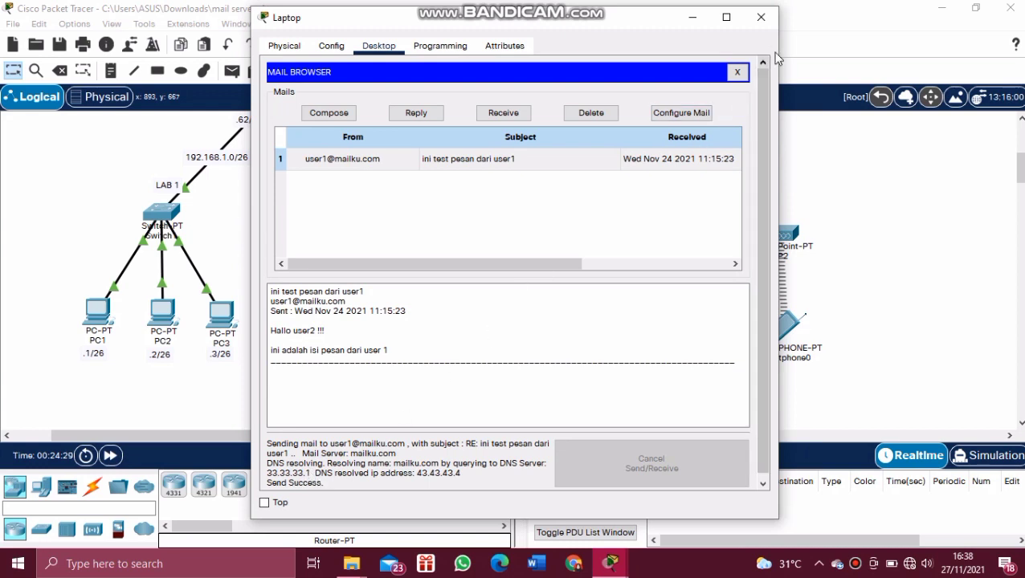
{"action": "left_click", "coordinate": [769, 29]}
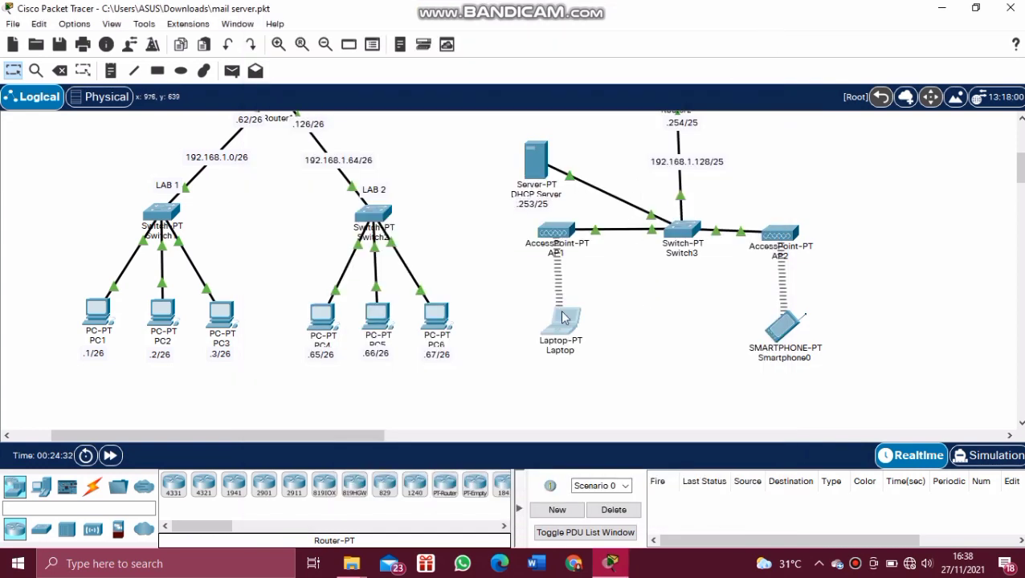
Step: On PC1, receive and read the Laptop's reply, then close PC1 and scroll the workspace up
{"action": "left_click", "coordinate": [97, 315]}
{"action": "left_click", "coordinate": [316, 394]}
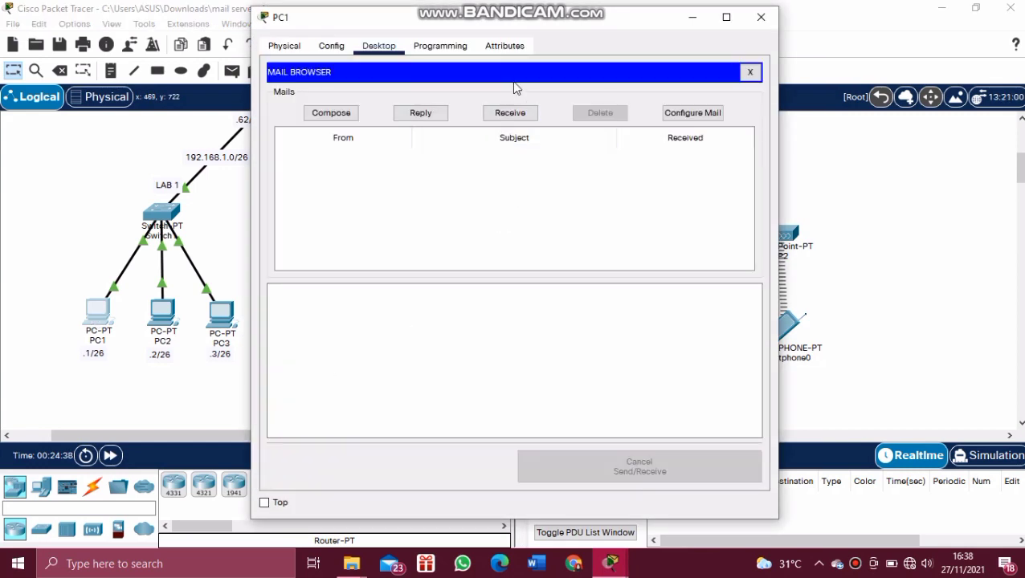
{"action": "left_click", "coordinate": [511, 117]}
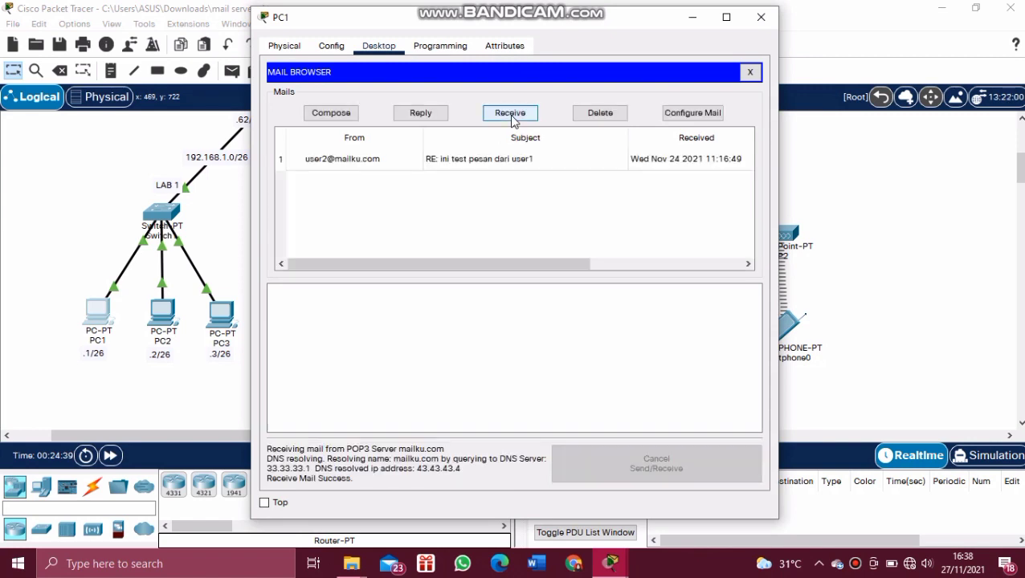
{"action": "left_click", "coordinate": [456, 161]}
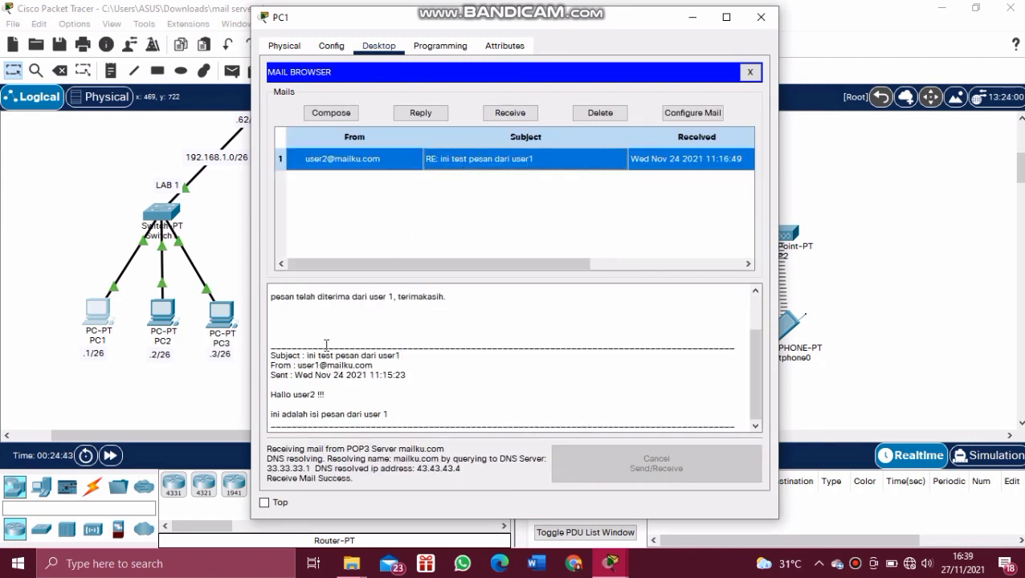
{"action": "left_click_drag", "start_coordinate": [755, 347], "coordinate": [755, 314]}
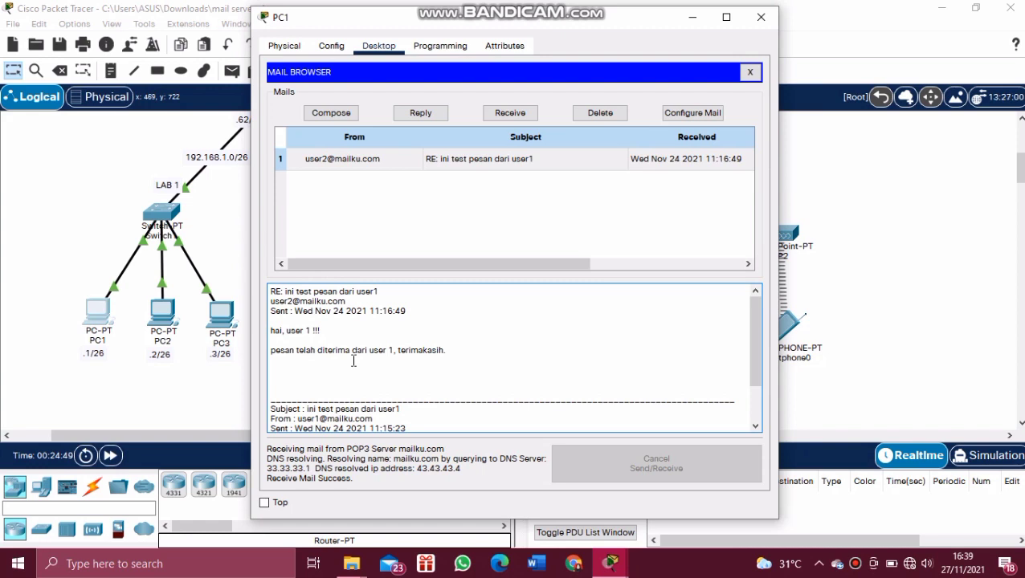
{"action": "left_click", "coordinate": [761, 18]}
{"action": "left_click_drag", "start_coordinate": [1022, 172], "coordinate": [1021, 142]}
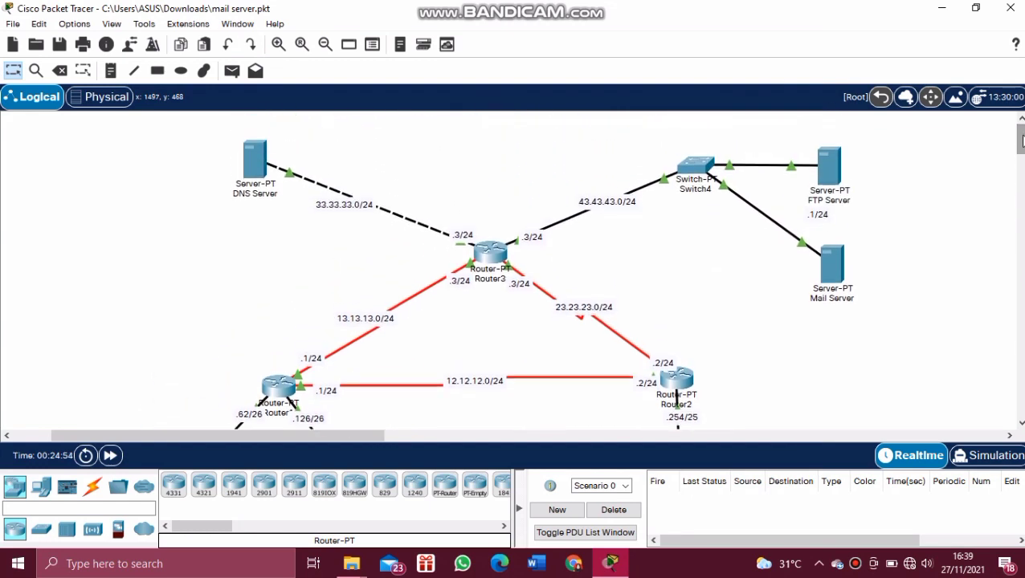